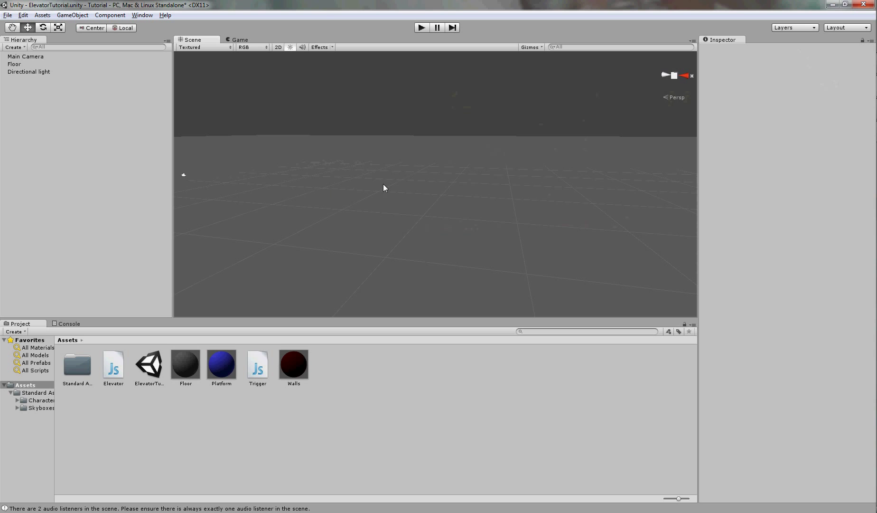
click(8, 15)
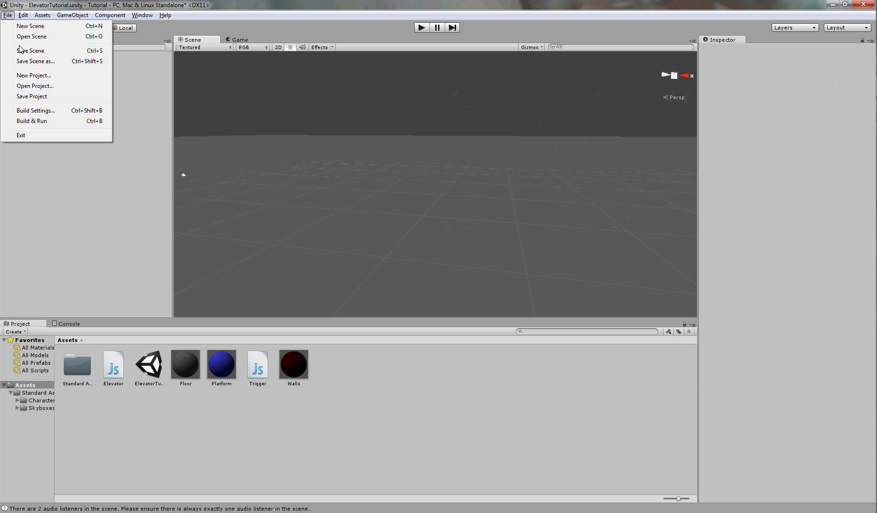
click(40, 75)
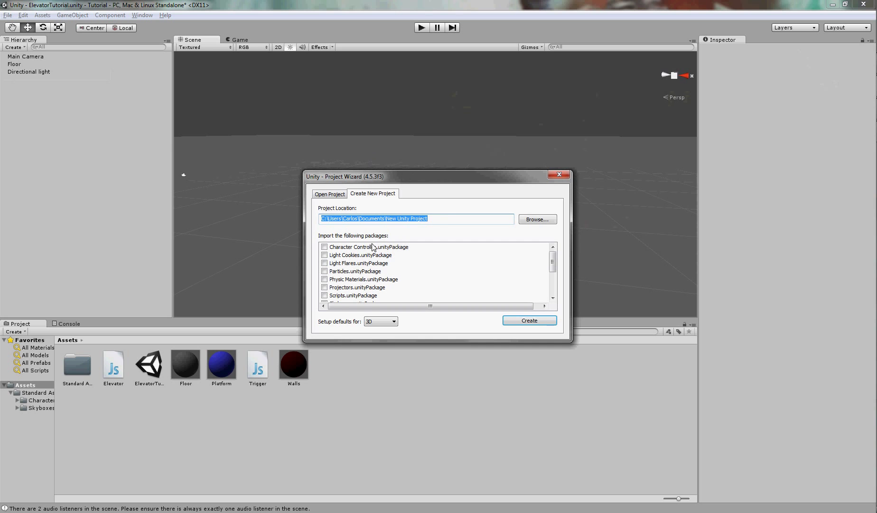
click(325, 247)
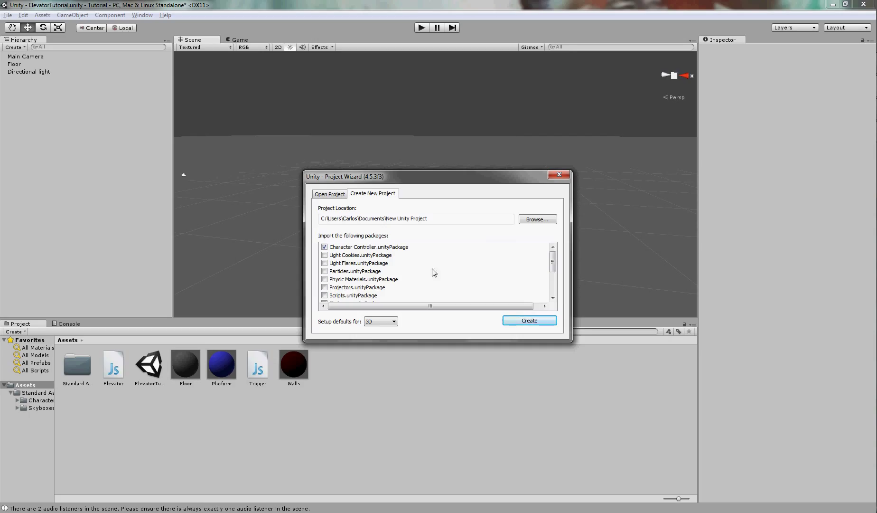
click(559, 175)
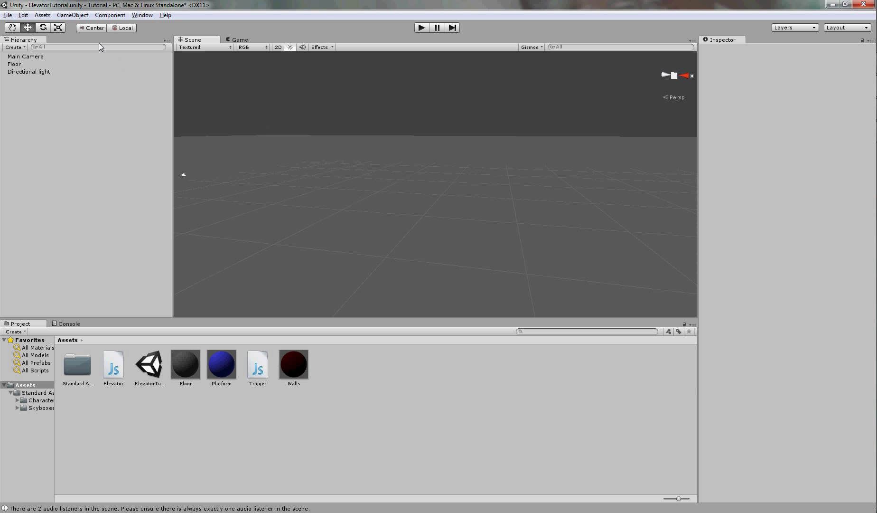
Step: Create a new cube in the scene
click(73, 15)
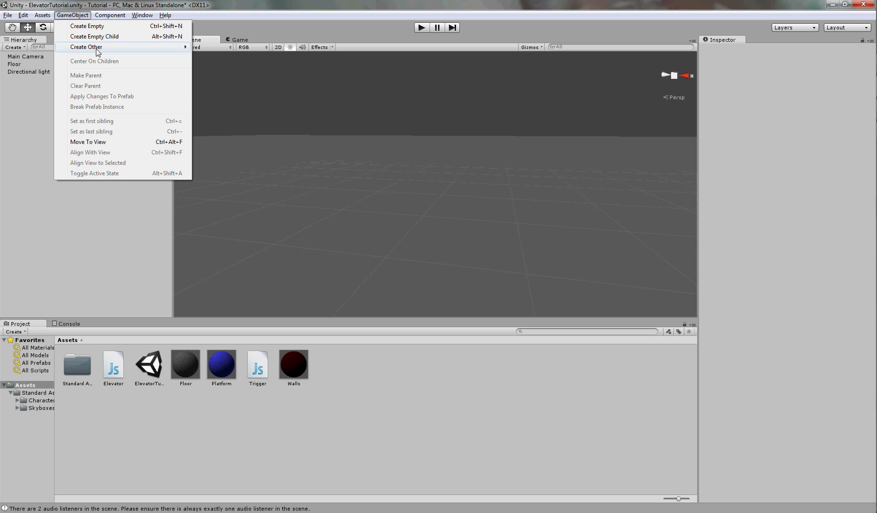
mouse_move(98, 46)
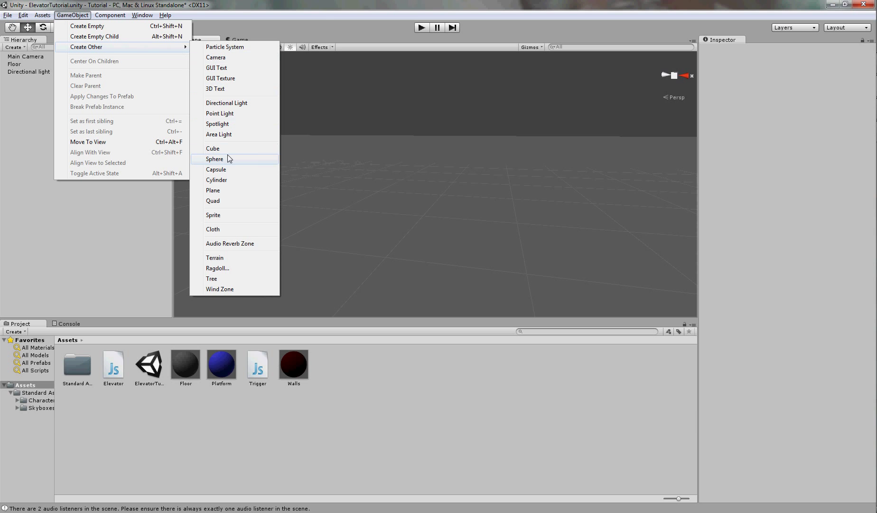
click(47, 17)
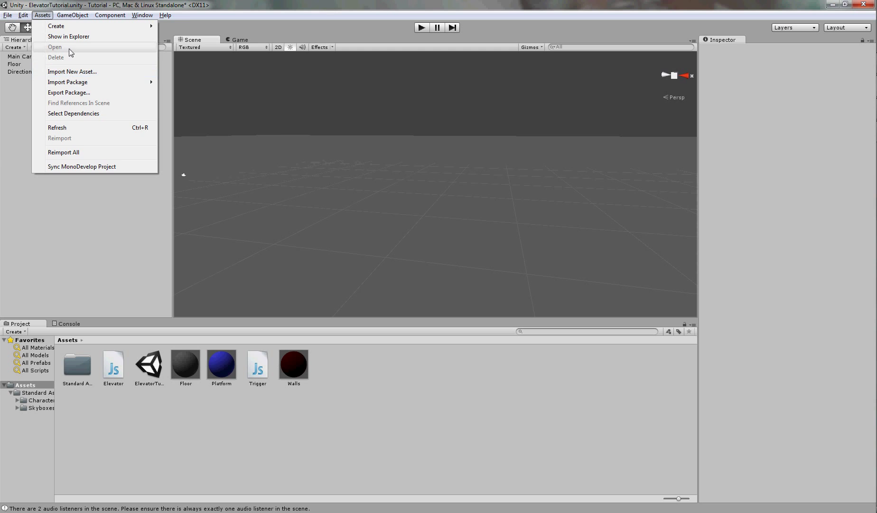
mouse_move(72, 15)
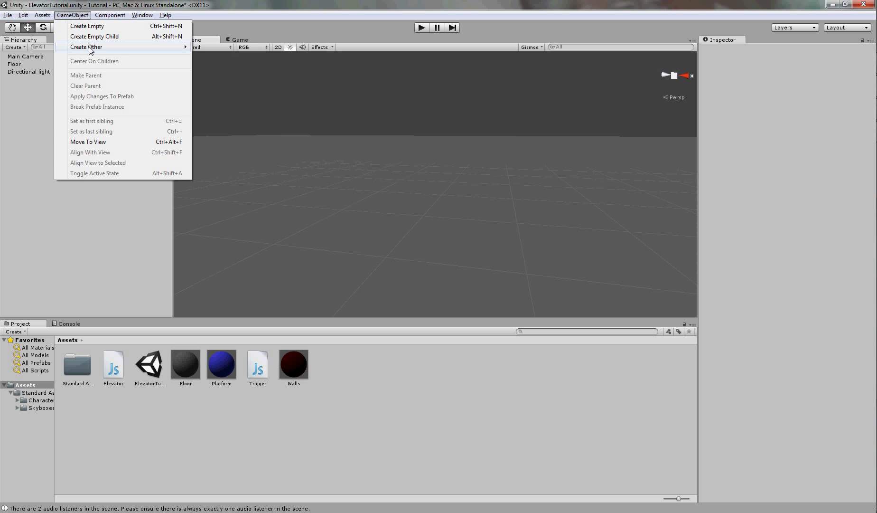
mouse_move(163, 47)
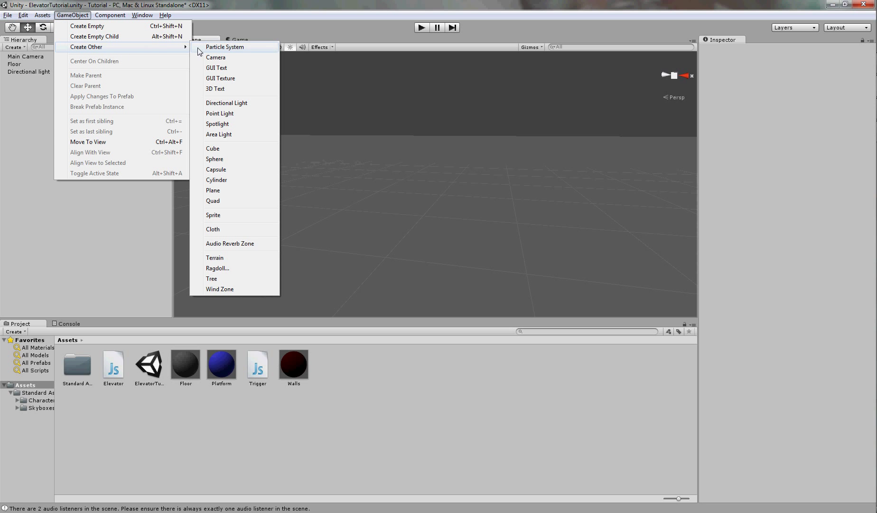
click(215, 150)
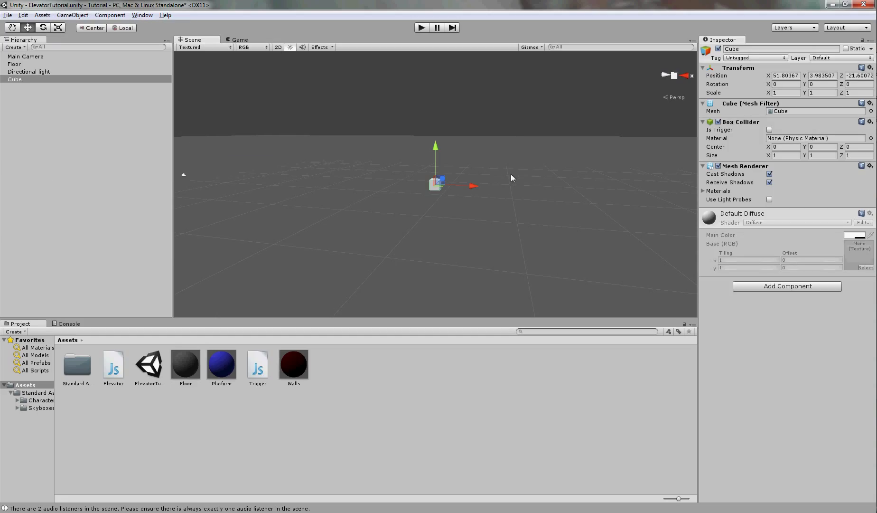
Step: Scale the cube into a tall thin wall of about 0.29 × 19.1 × 4.21 and raise it to about Y 9.53
alt+drag(531, 135, 487, 161)
key(r)
drag(438, 147, 428, 97)
drag(436, 147, 439, 76)
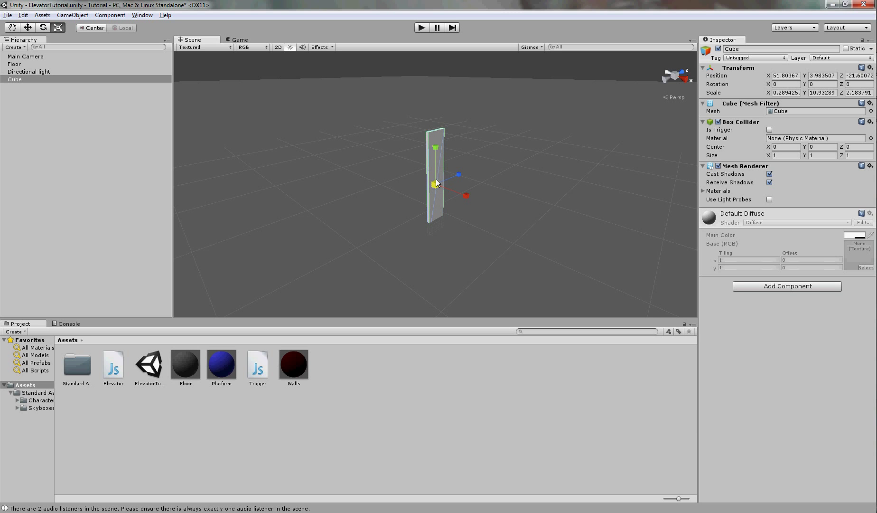
drag(432, 145, 434, 106)
key(w)
key(r)
drag(456, 136, 482, 129)
key(w)
mouse_move(435, 103)
mouse_down()
mouse_move(437, 83)
mouse_move(436, 91)
mouse_up()
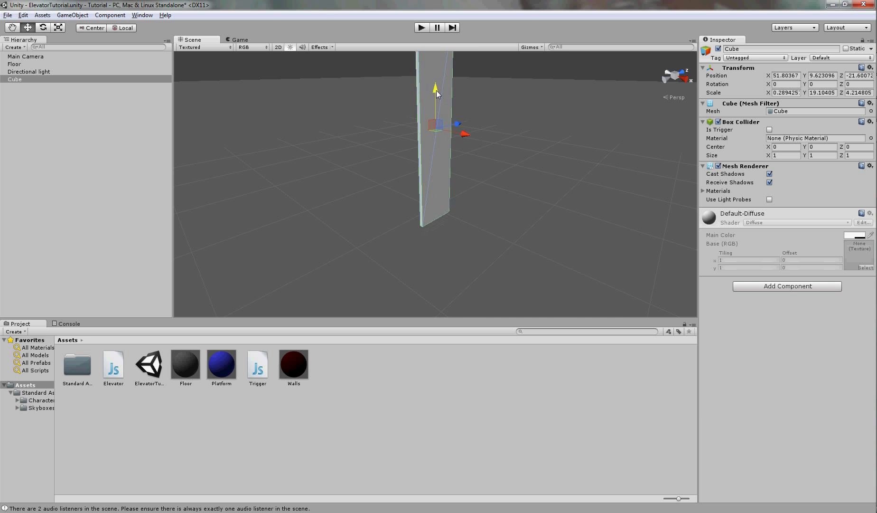
Step: Duplicate the wall and move the copy along the X axis to form the opposite side wall
alt+right_drag(573, 98, 564, 122)
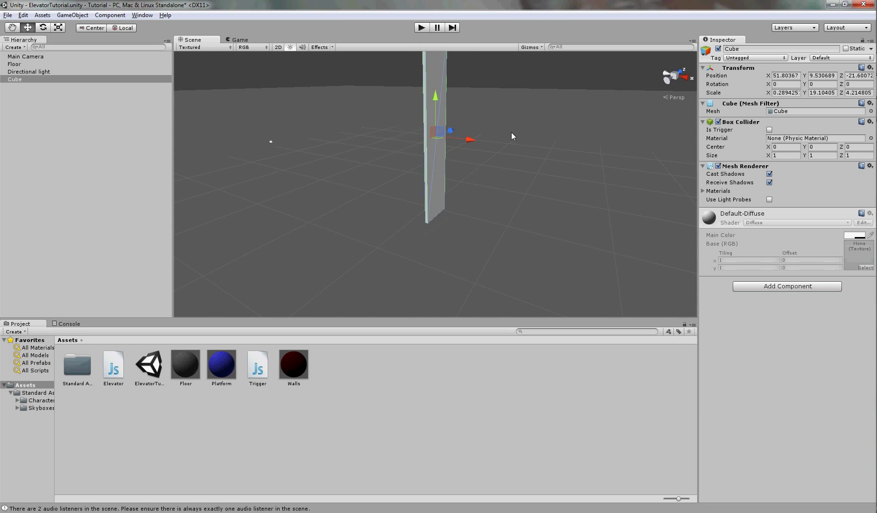
key(ctrl+d)
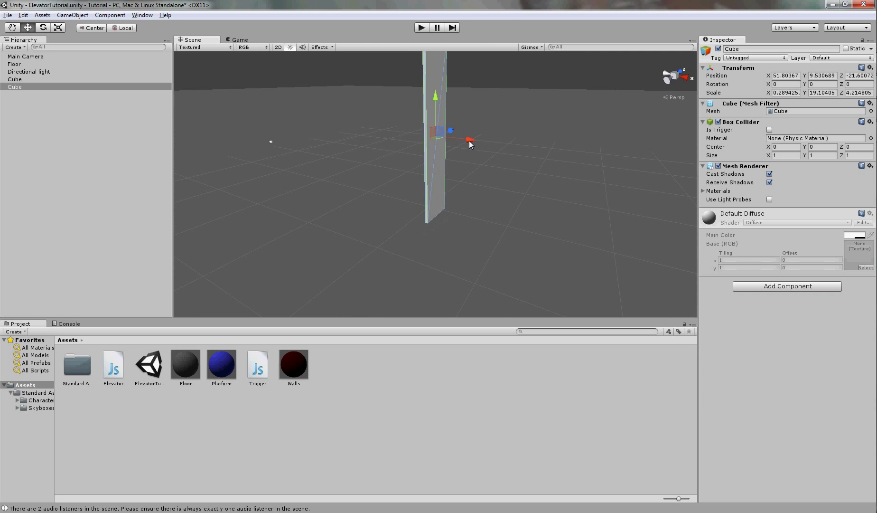
drag(474, 142, 536, 149)
Step: Duplicate the side wall, place the copy between the two walls at about X 58.67, and set its Y rotation to 90
key(ctrl+d)
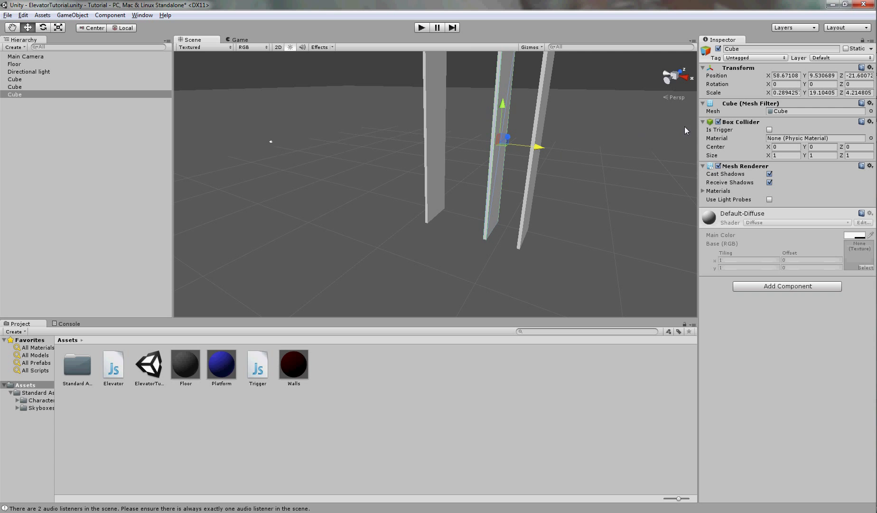
key(e)
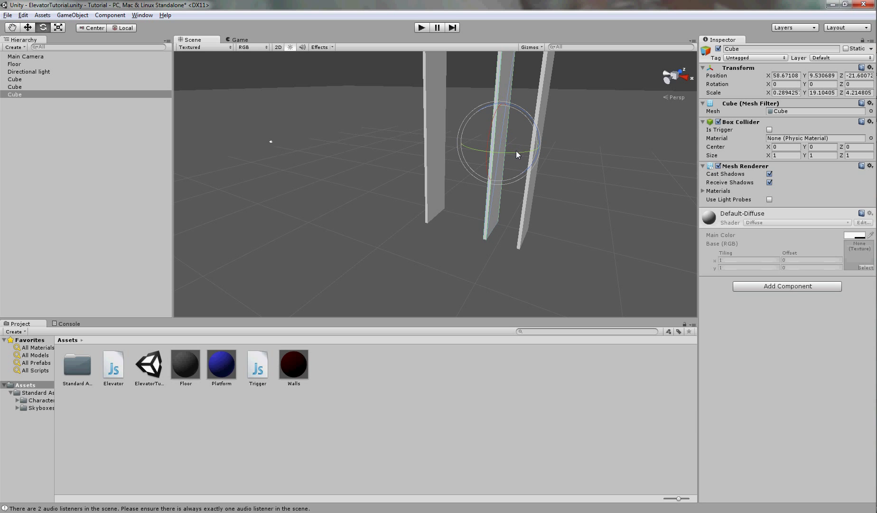
drag(516, 151, 480, 159)
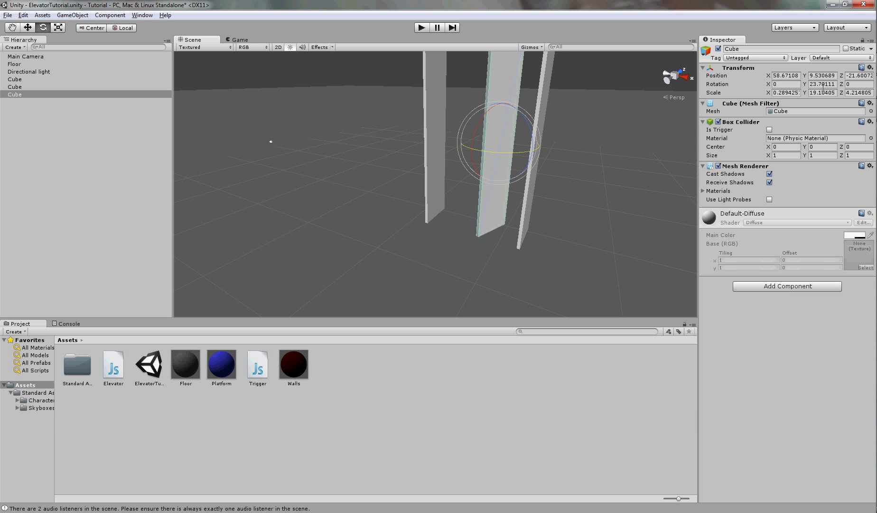
click(822, 85)
text(090)
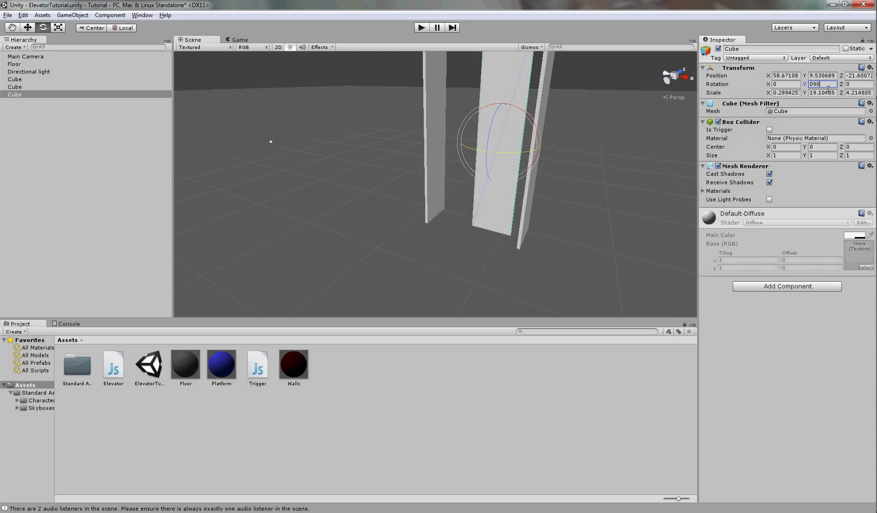
click(507, 86)
Step: Widen the rotated wall to a Z scale of about 10.3 and move it to about X 57.02, Z -19.63 as the back wall
key(r)
drag(544, 137, 589, 168)
key(w)
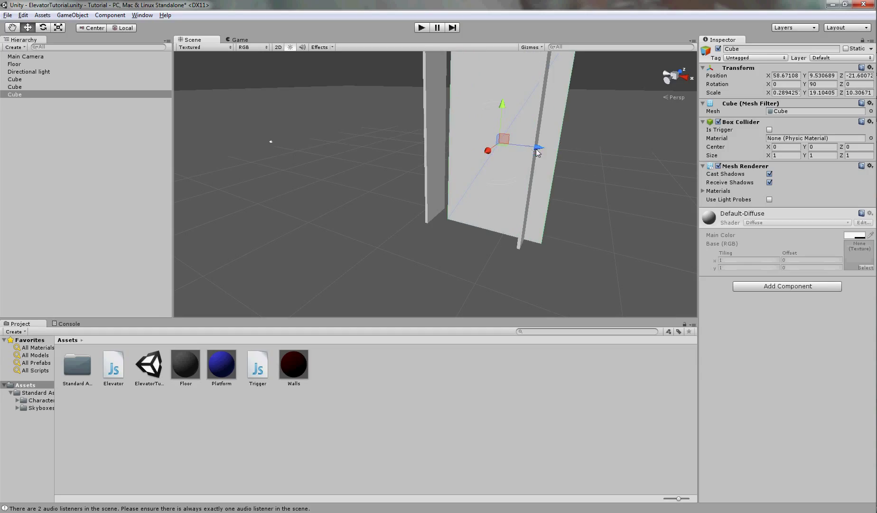
drag(537, 149, 424, 206)
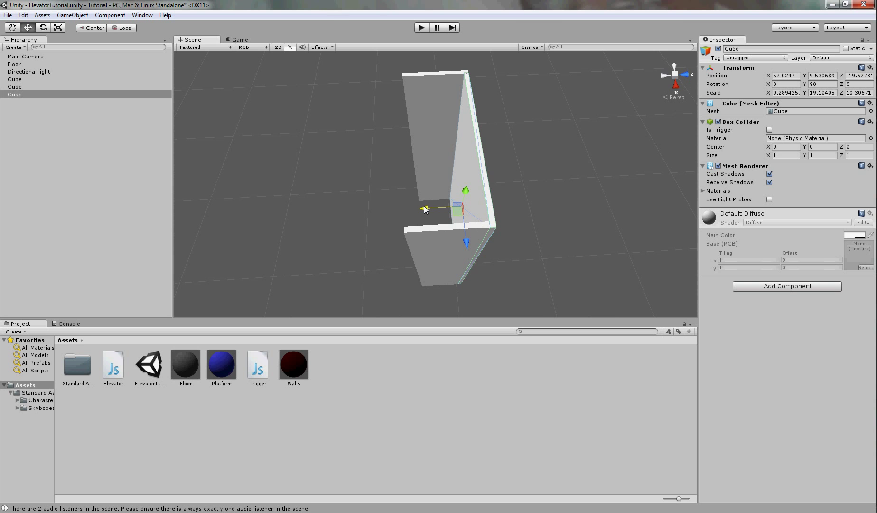
Step: Duplicate a side wall, move the copy between the walls to about X 55.3, and set its Z rotation to 90
alt+drag(298, 184, 503, 155)
click(438, 145)
key(ctrl+d)
key(e)
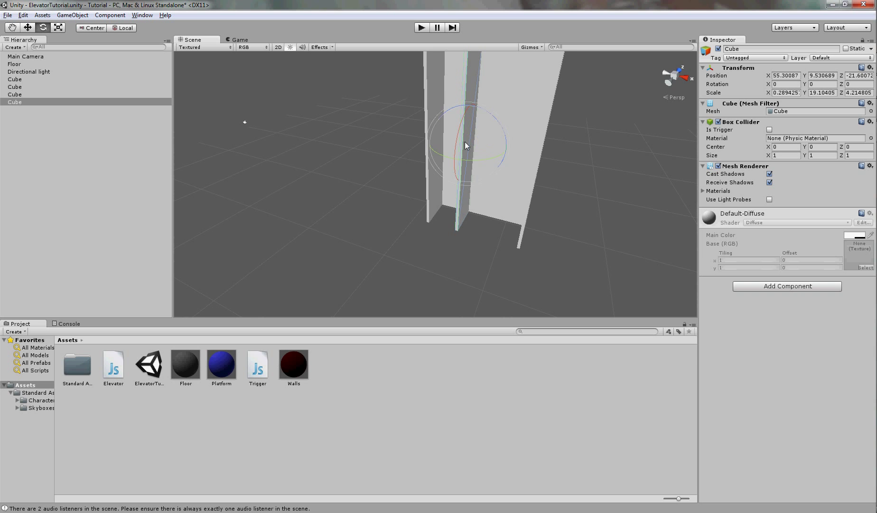
alt+drag(495, 120, 512, 169)
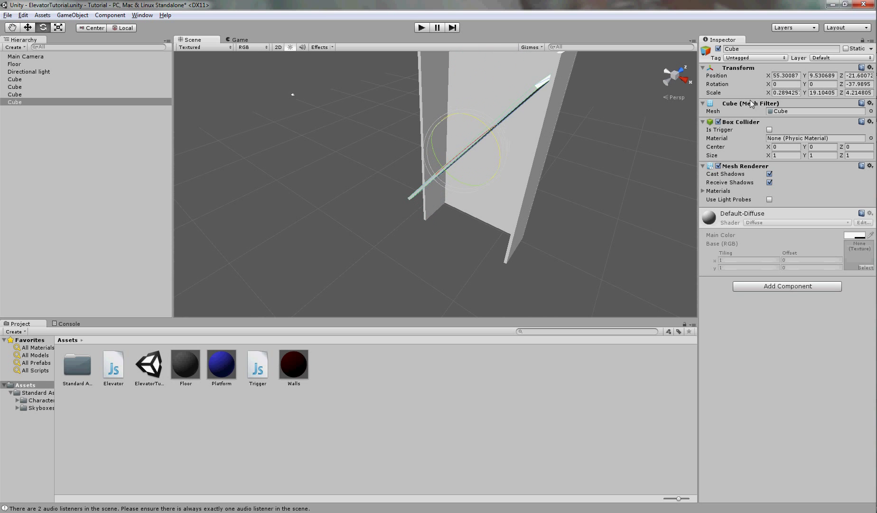
click(859, 84)
text(90)
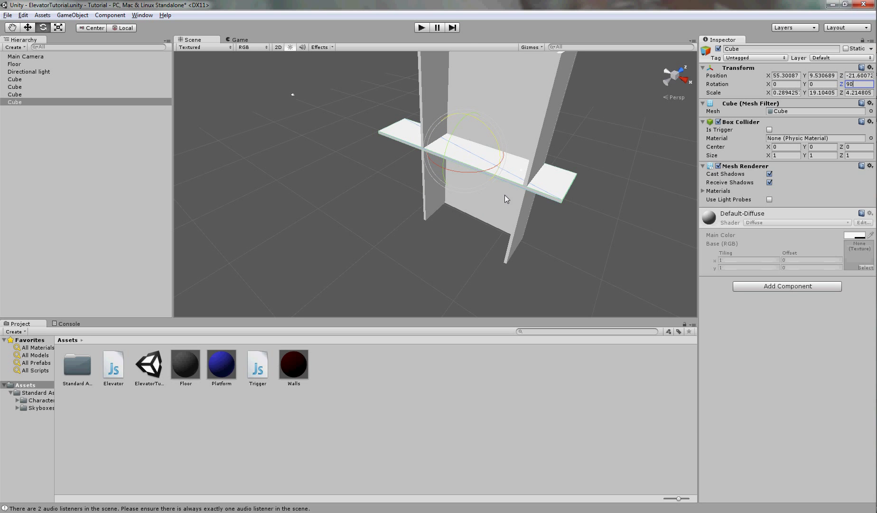
click(495, 168)
Step: Shorten the horizontal panel to a Y scale of about 9.87 and fit it as the shaft's floor at about X 56.79, Y 0.13
key(r)
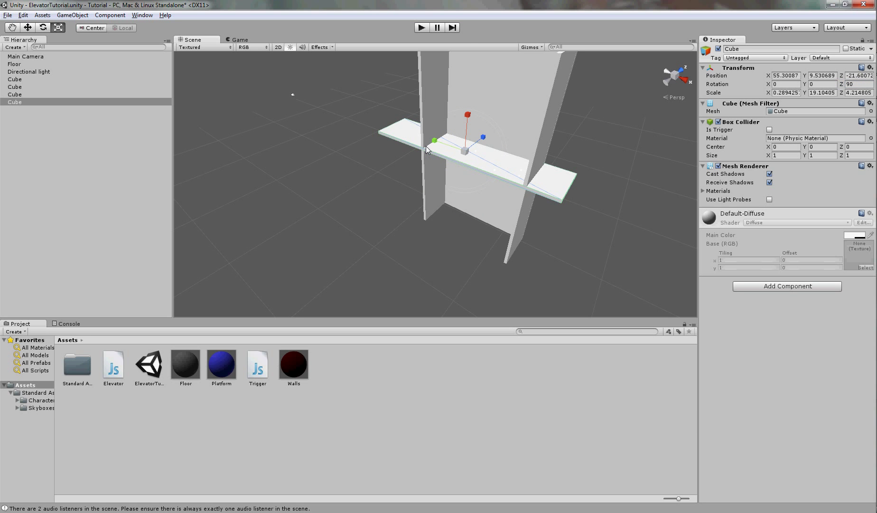
drag(436, 145, 476, 208)
key(w)
key(r)
key(w)
key(r)
key(w)
key(r)
key(w)
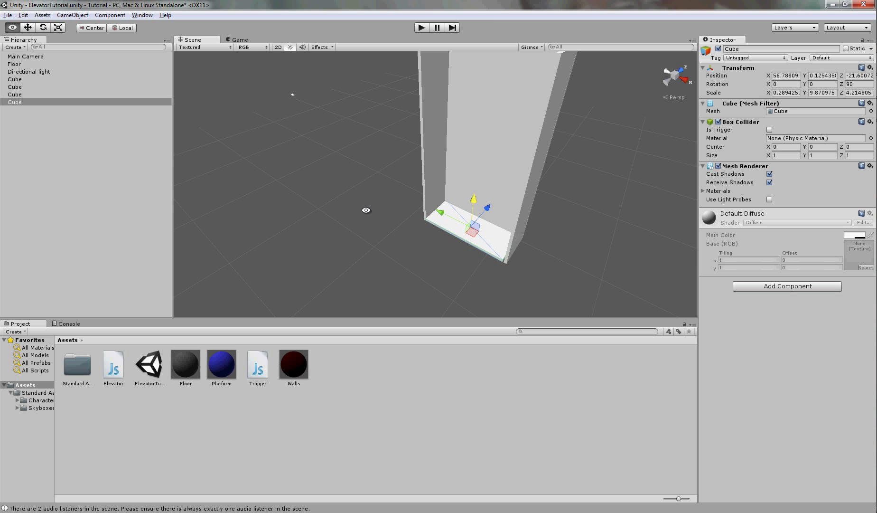
Step: Duplicate the floor panel, enlarge it to about 12.7 × 8.64, and place it in front of the shaft at about Y 8.46, Z -27.86
alt+drag(367, 210, 364, 182)
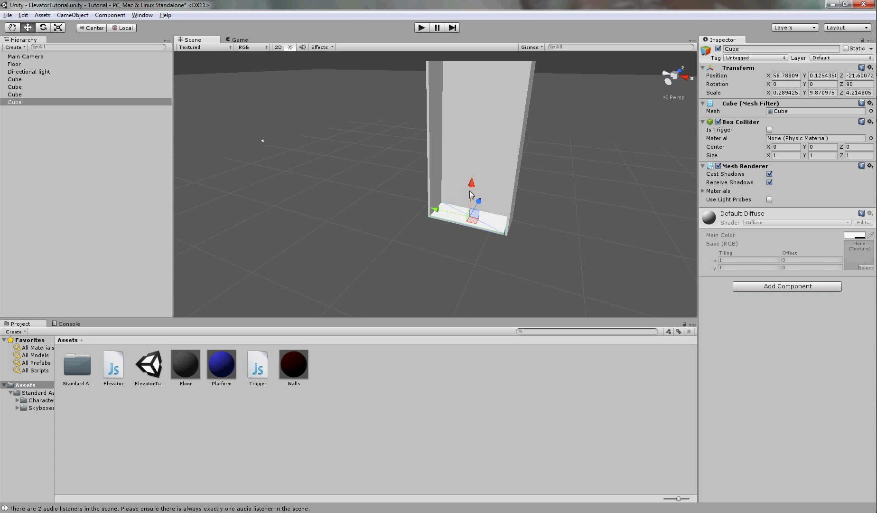
key(ctrl+d)
drag(475, 186, 414, 169)
key(r)
mouse_move(473, 162)
mouse_down()
mouse_move(486, 151)
mouse_move(471, 172)
mouse_up()
key(w)
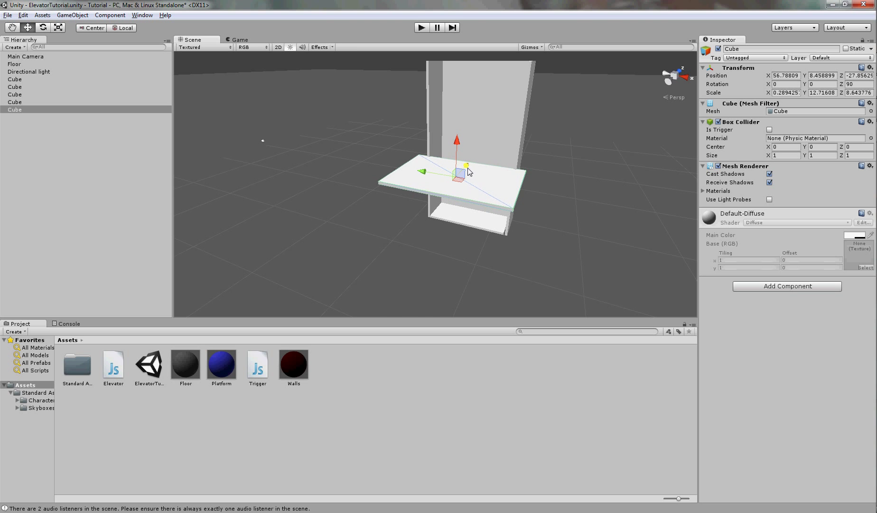
alt+drag(548, 156, 575, 105)
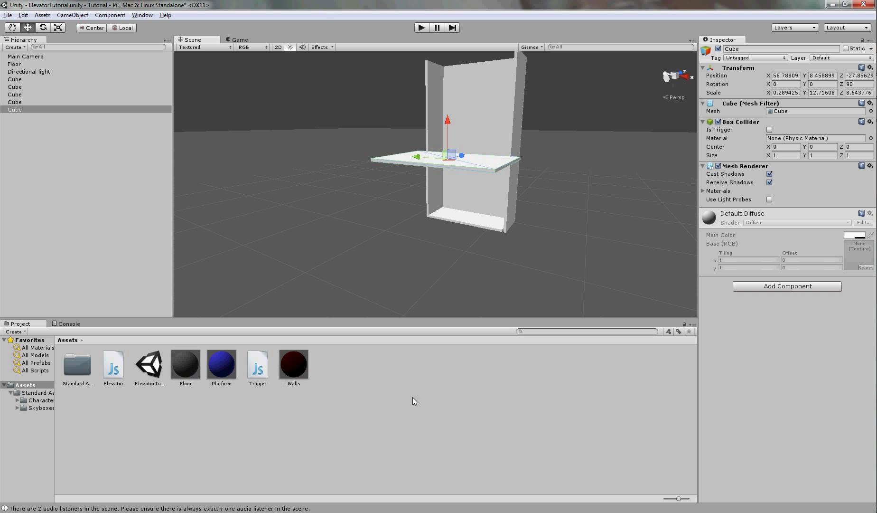
right_click(353, 373)
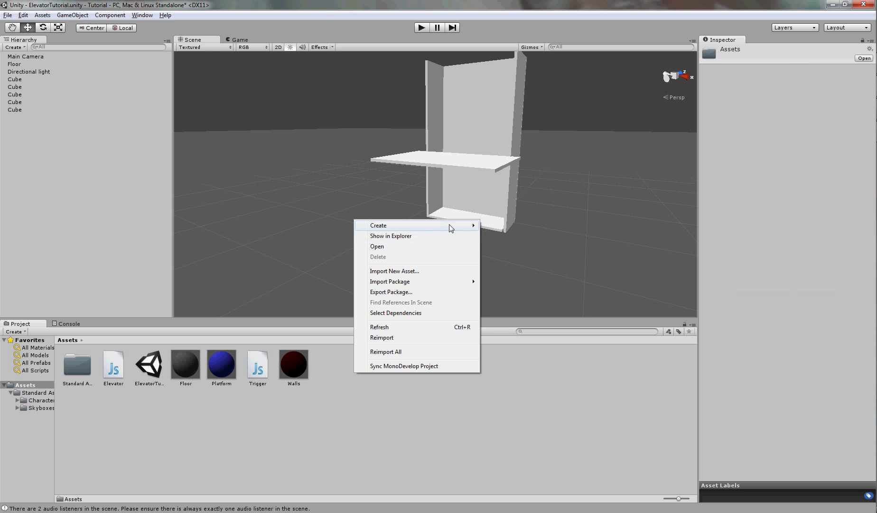
mouse_move(450, 227)
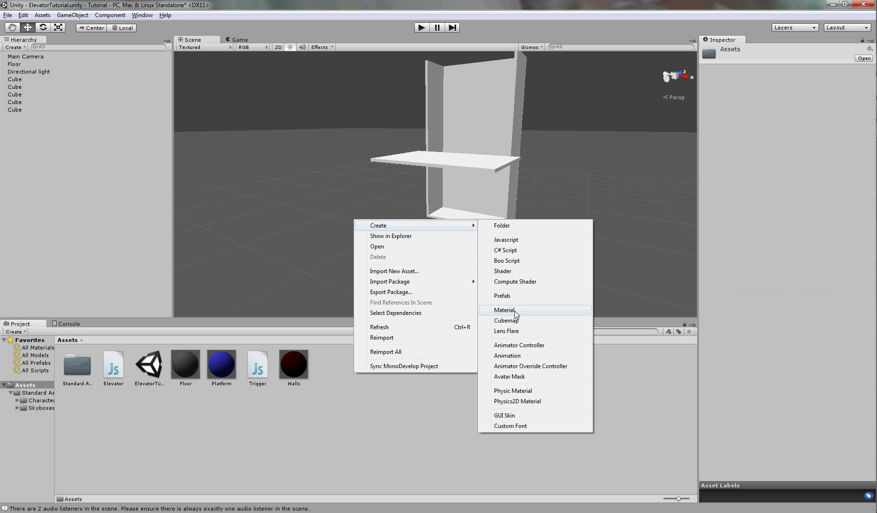
click(360, 428)
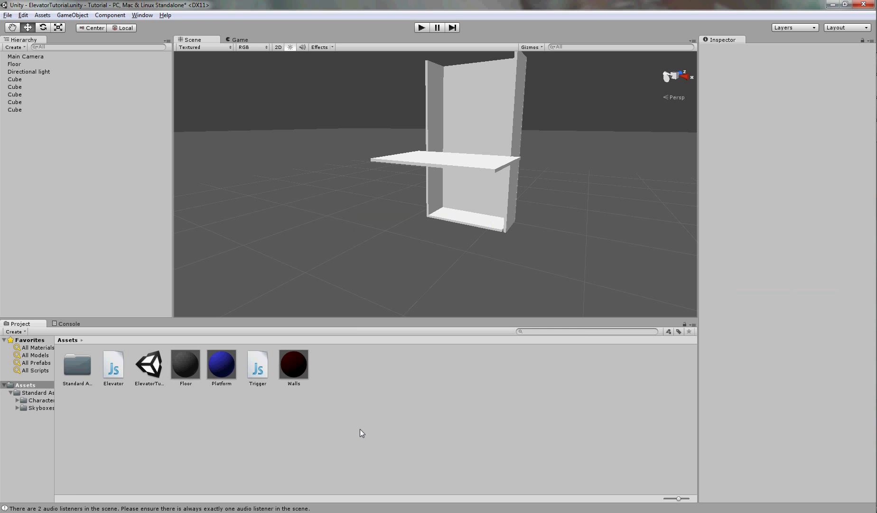
Step: Apply the Walls material to both side walls and the back wall of the shaft
click(294, 365)
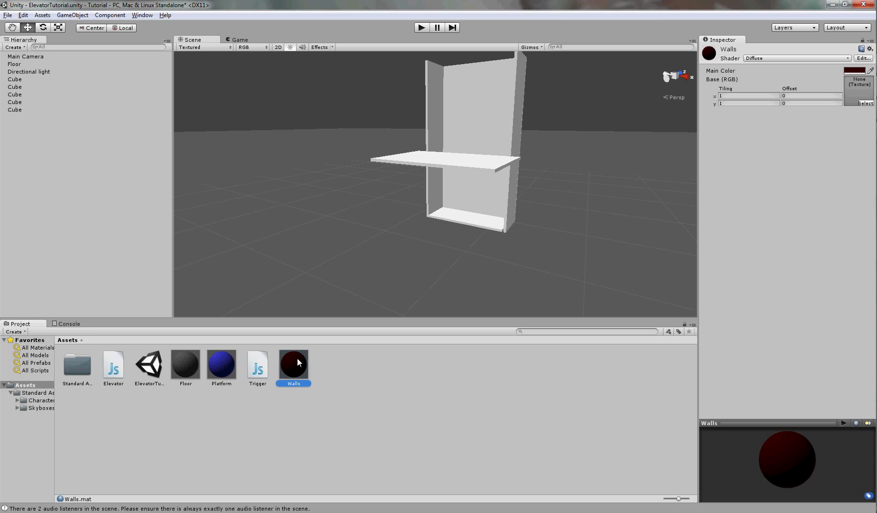
drag(295, 364, 428, 190)
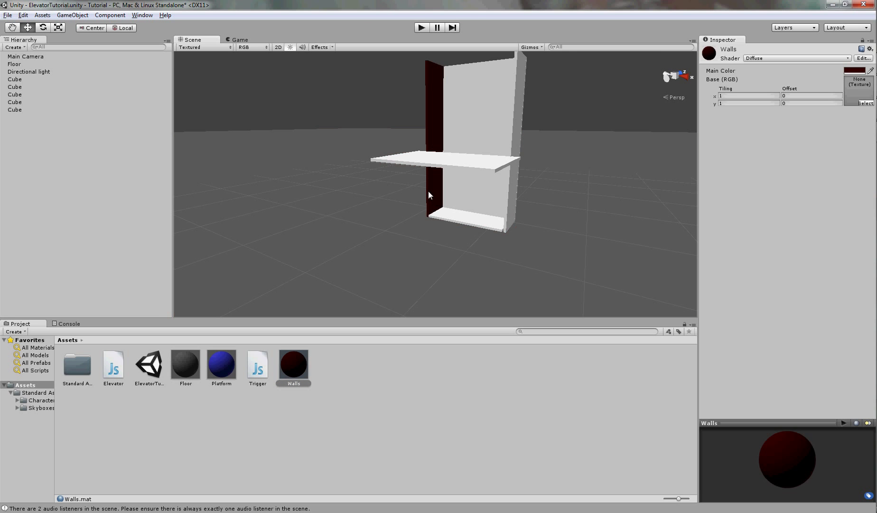
drag(280, 375, 473, 192)
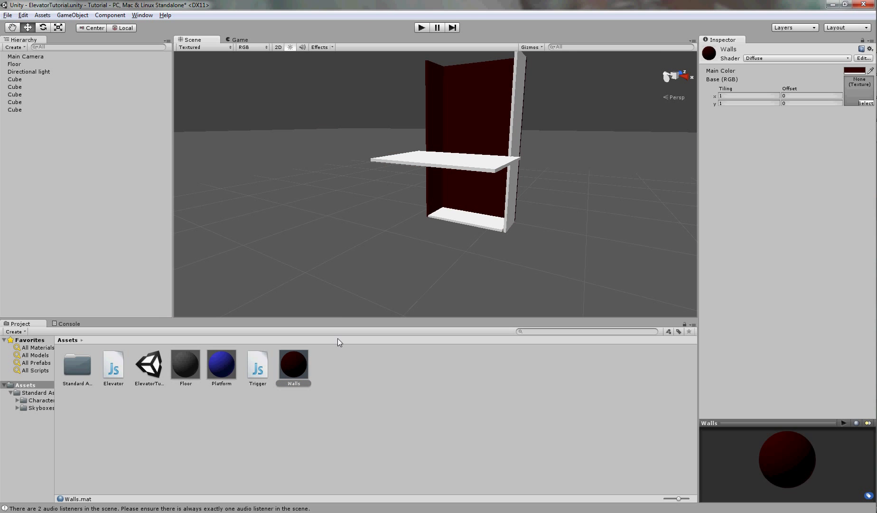
drag(294, 363, 508, 201)
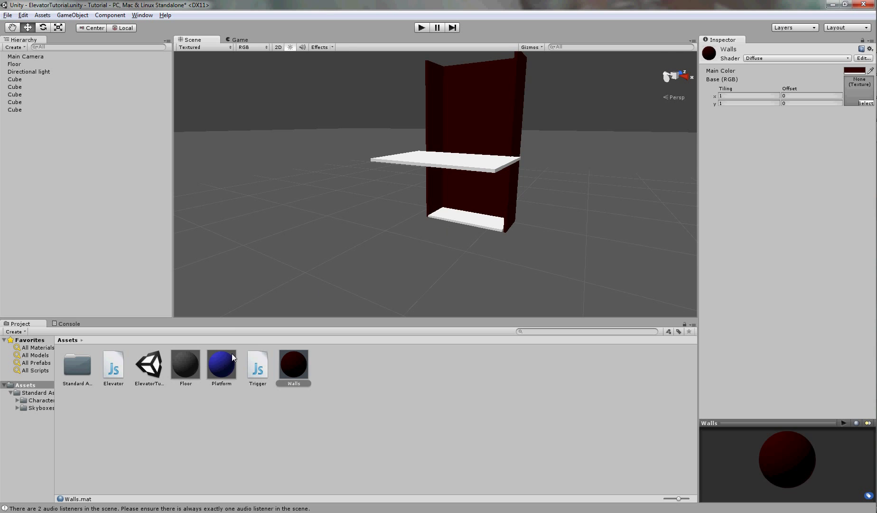
Step: Apply the Platform material to the shaft's floor panel and the upper floor panel
drag(232, 359, 488, 219)
drag(220, 351, 465, 166)
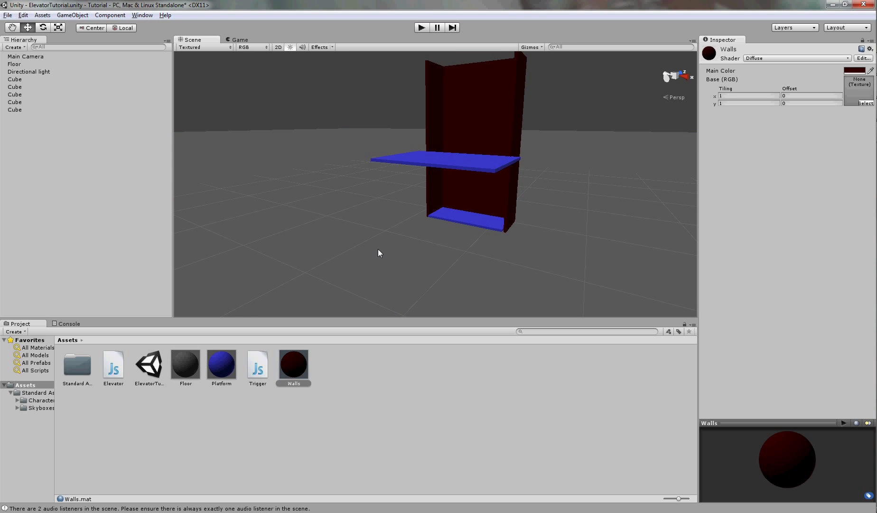
alt+drag(379, 249, 361, 233)
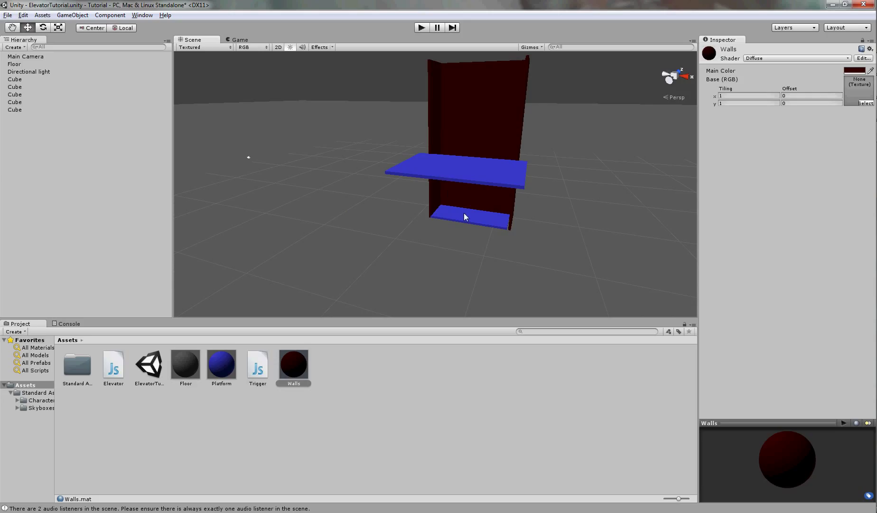
click(464, 199)
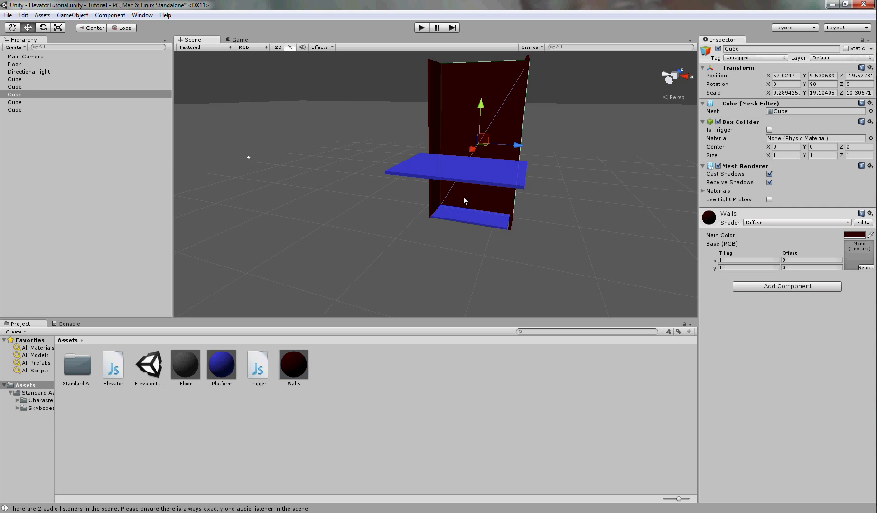
Step: Rename the side wall cube at about X 51.8 as Wall1
click(17, 80)
right_click(15, 81)
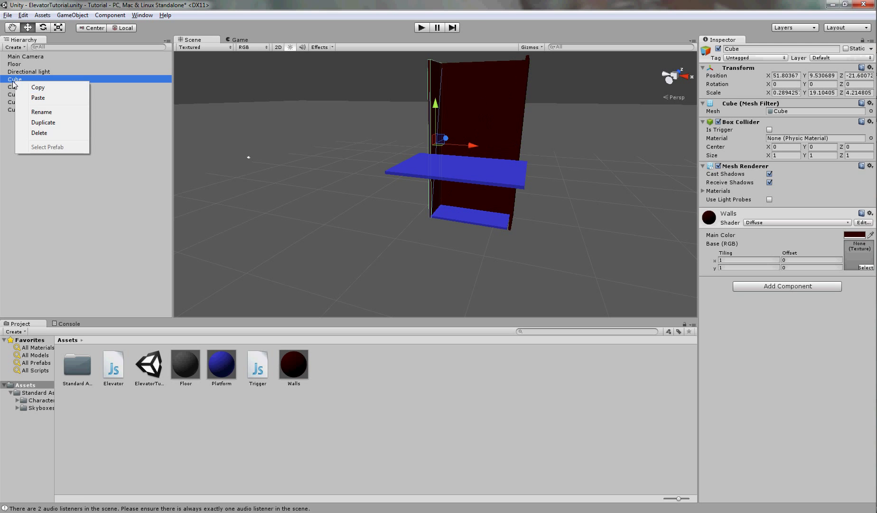
click(40, 112)
text(Wall1)
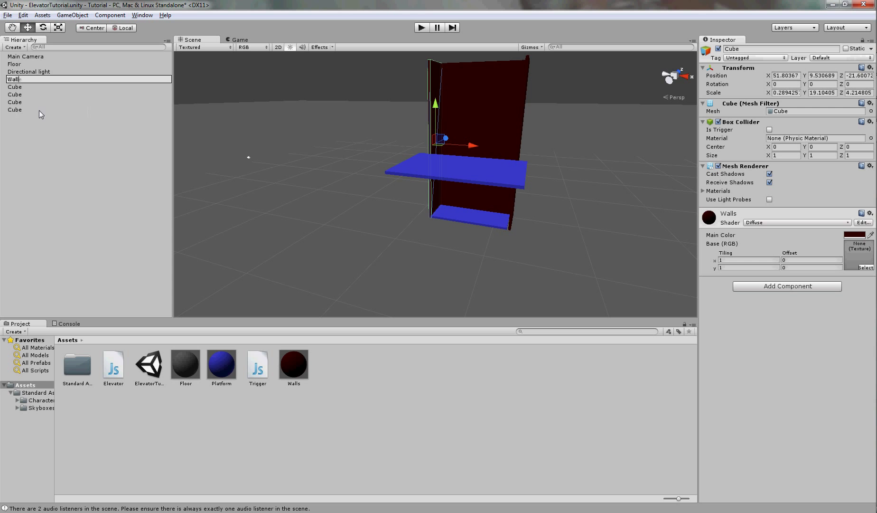
key(Return)
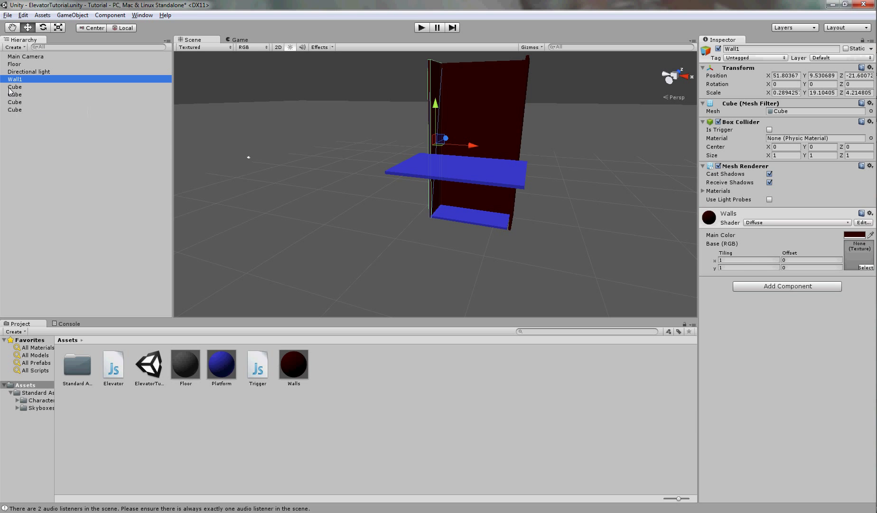
Step: Rename the opposite side wall cube as Wall2 and the back wall cube as Wall3
right_click(10, 87)
click(29, 118)
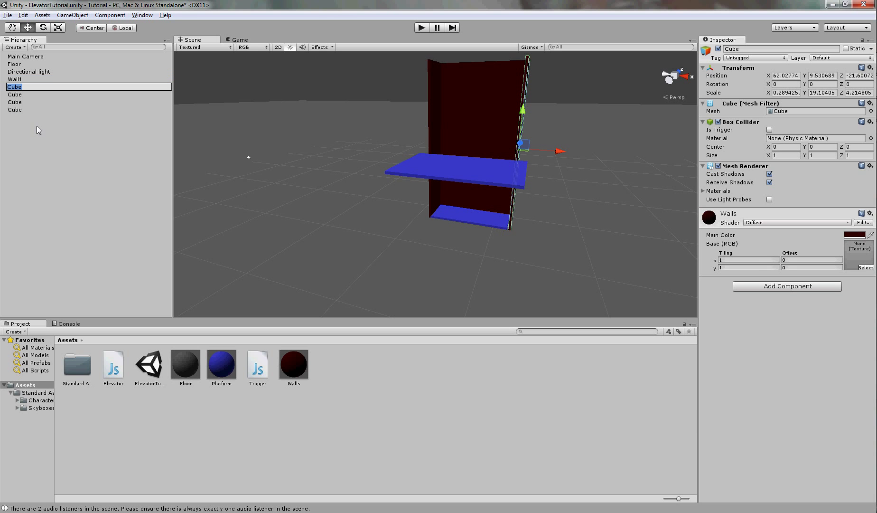
text(Wall2)
key(Return)
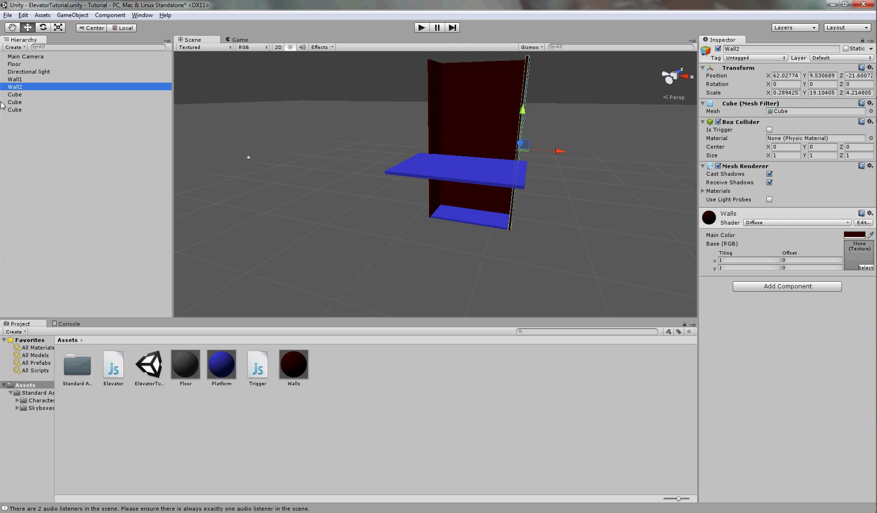
right_click(15, 95)
click(42, 126)
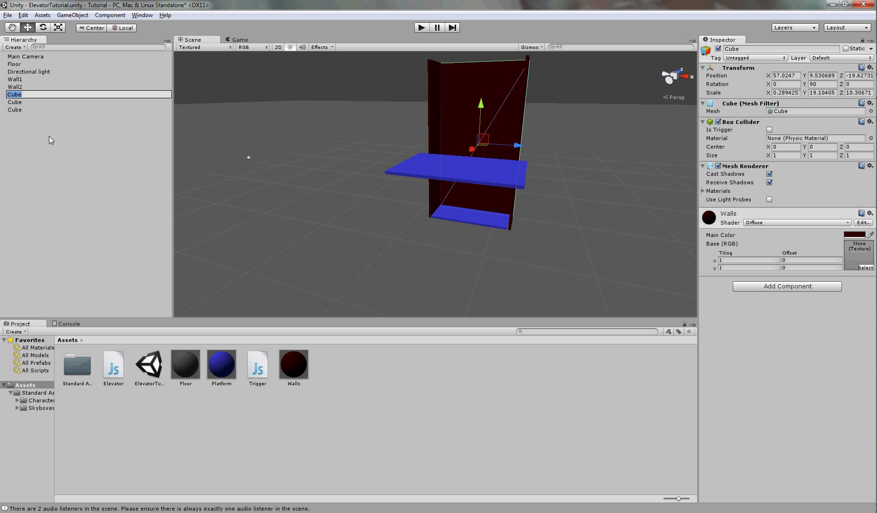
text(Wall3)
key(Return)
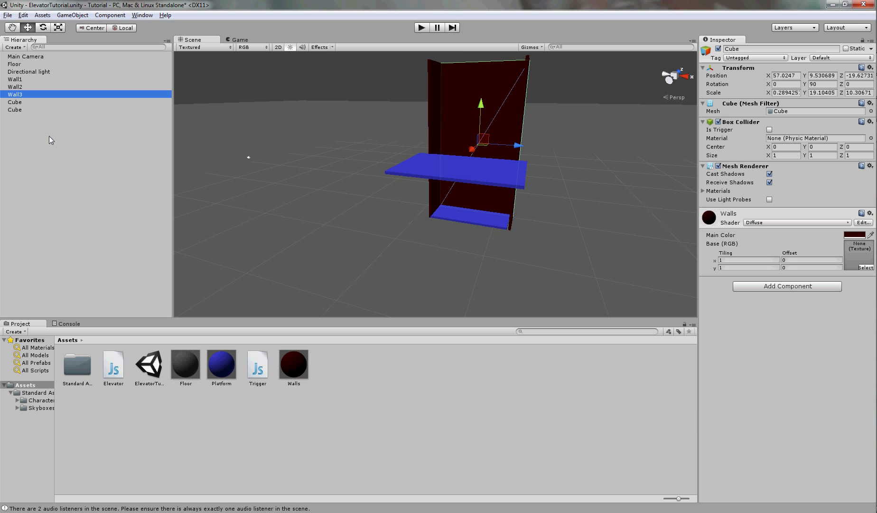
Step: Rename the shaft's floor panel as Platform and the upper floor panel as Floor2
right_click(19, 102)
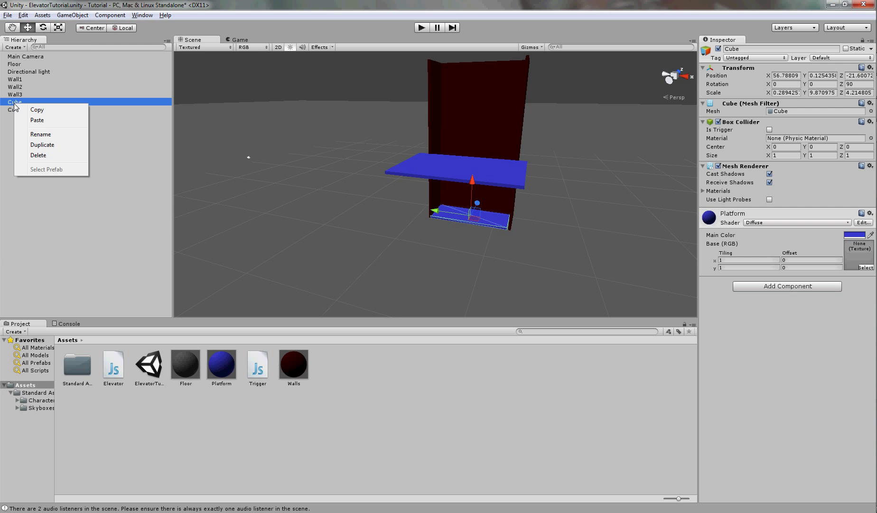
click(42, 132)
text(Platform)
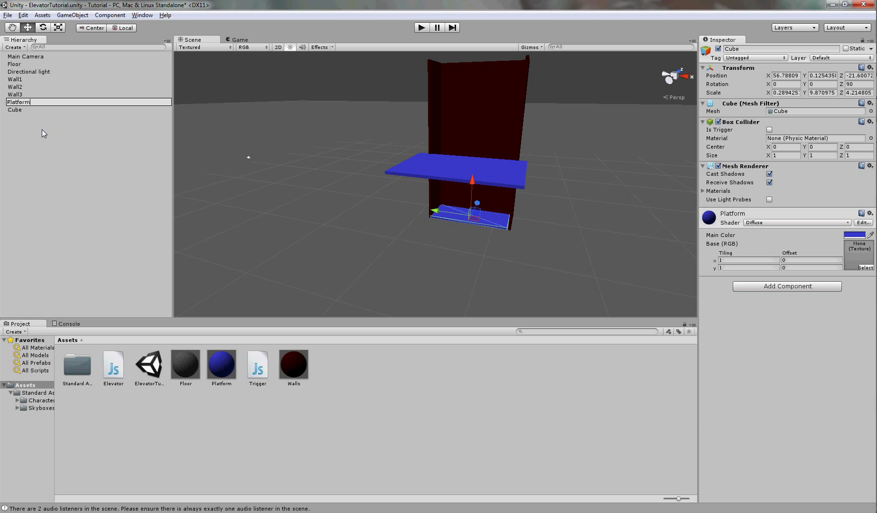
key(Return)
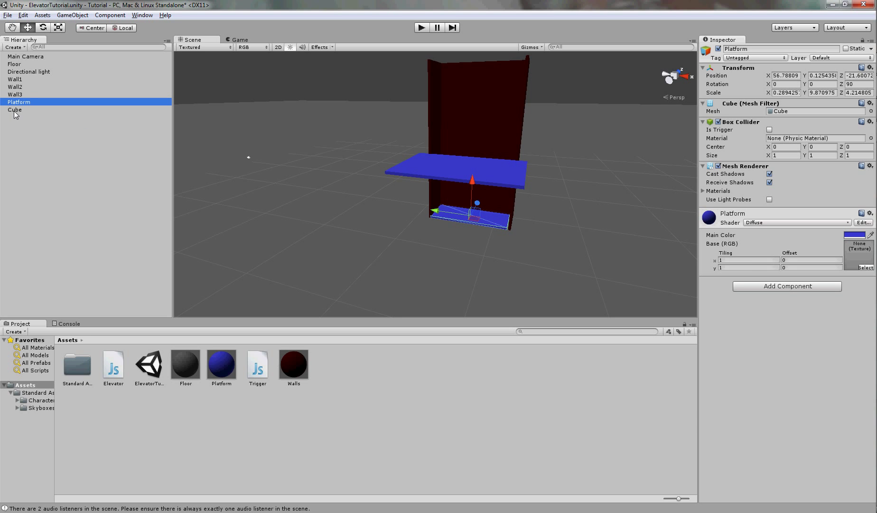
right_click(15, 110)
click(36, 142)
text(Floor2)
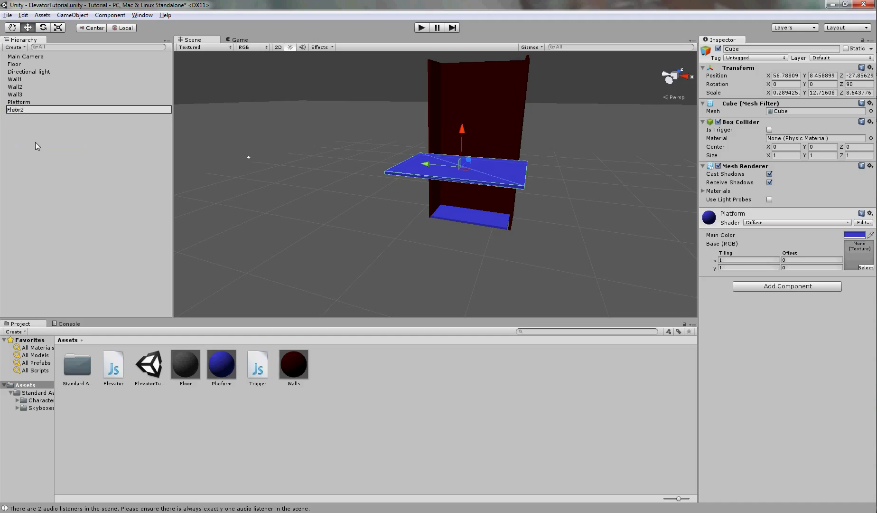
key(Return)
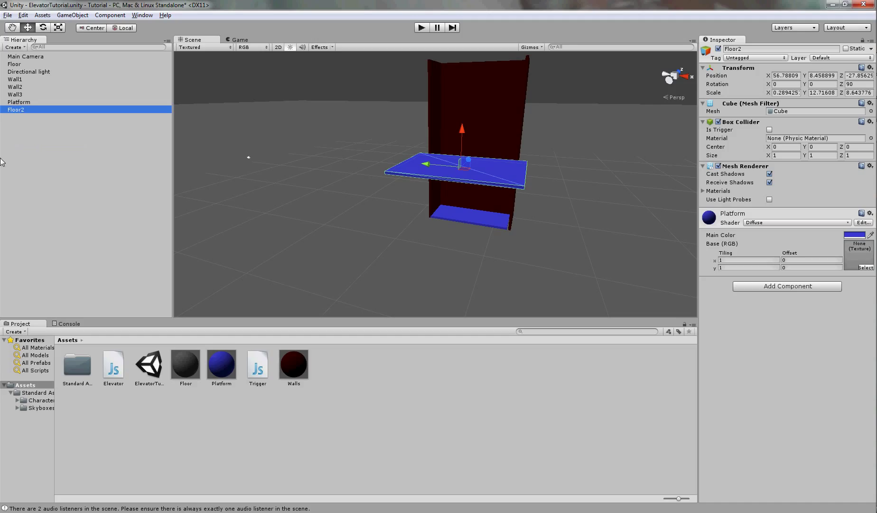
alt+drag(566, 233, 568, 201)
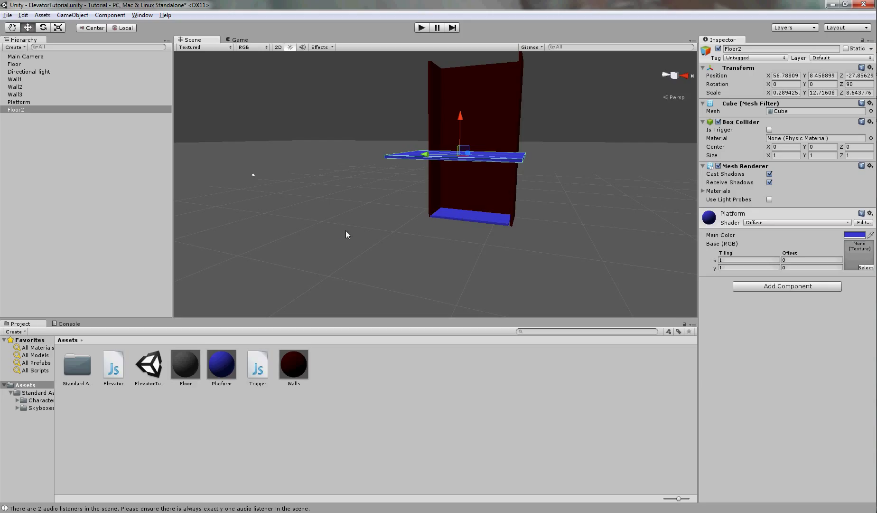
Step: Create an empty child object under Platform and raise it slightly above the panel, to a local X position of about 2.69
click(459, 216)
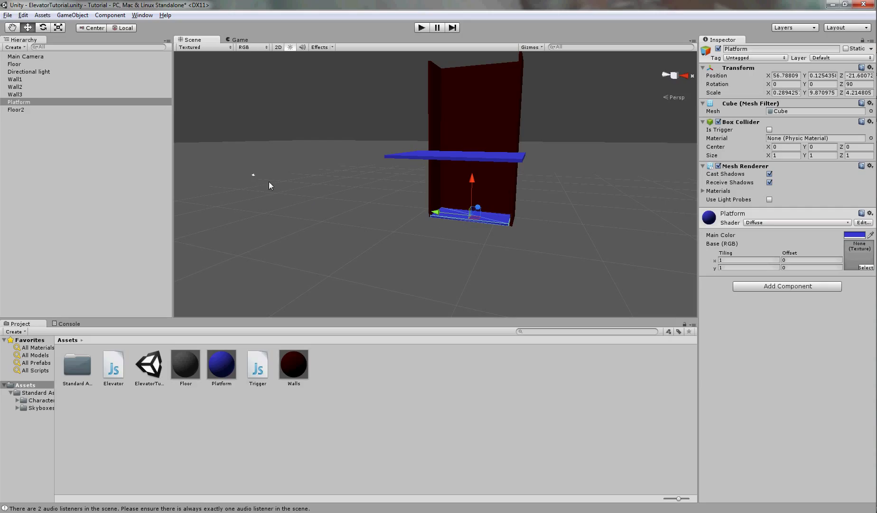
click(29, 104)
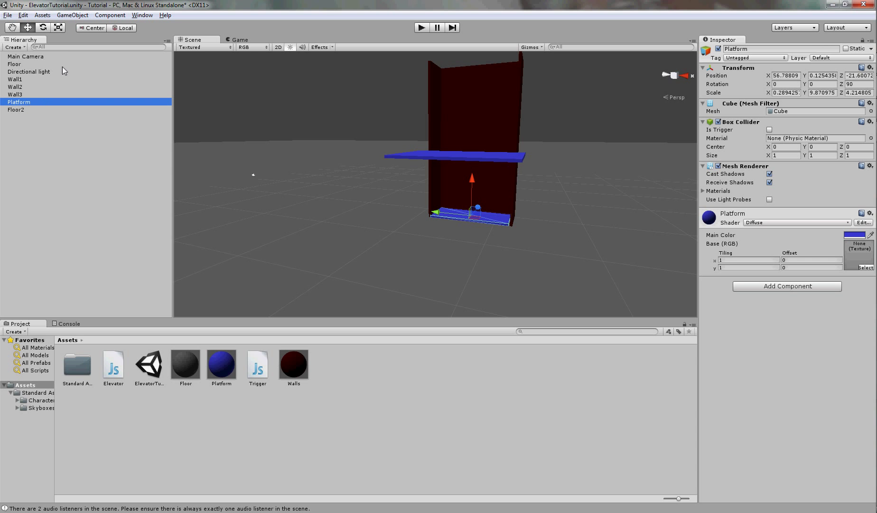
click(72, 14)
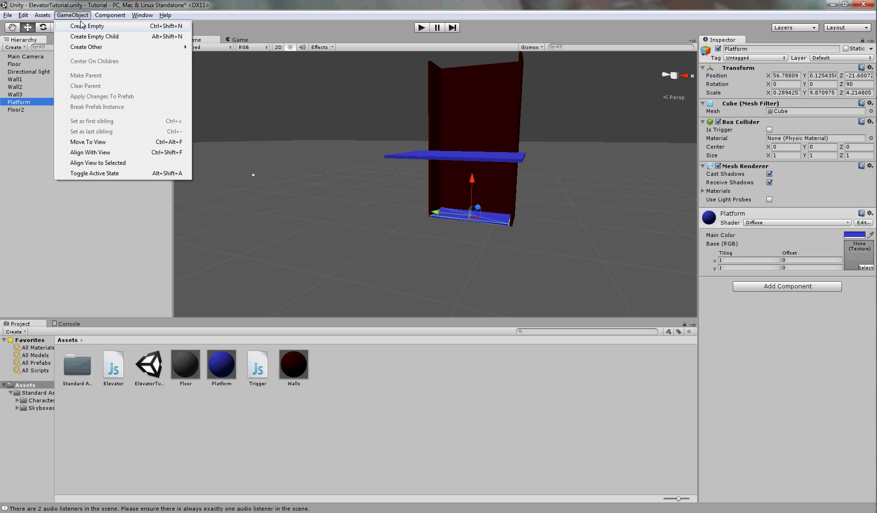
click(91, 37)
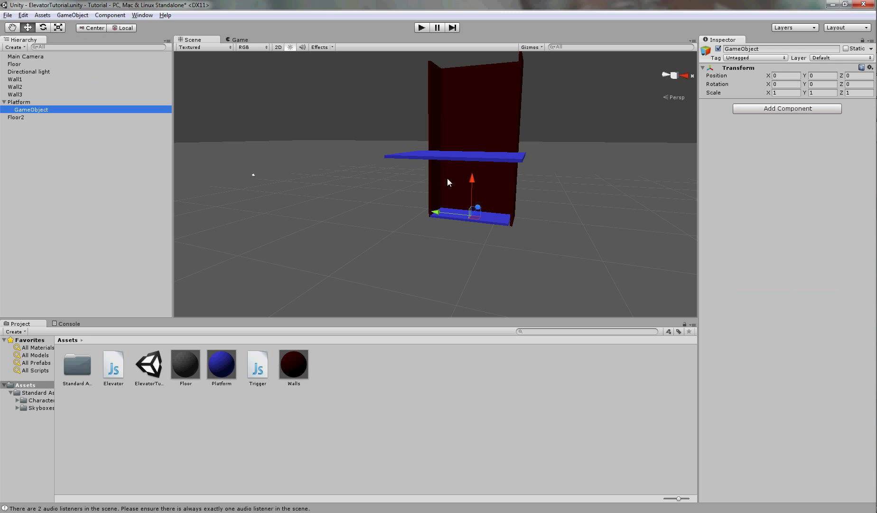
drag(473, 184, 464, 180)
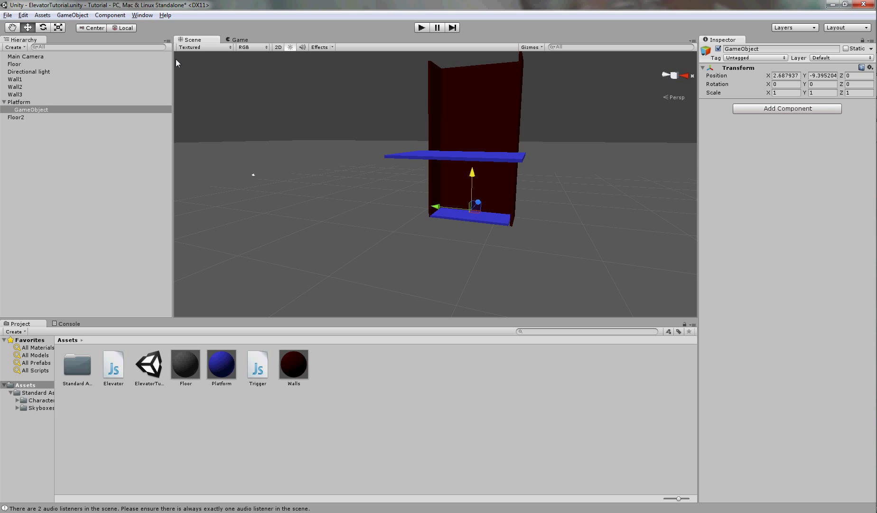
Step: Add a Box Collider to Platform's empty child object
click(41, 108)
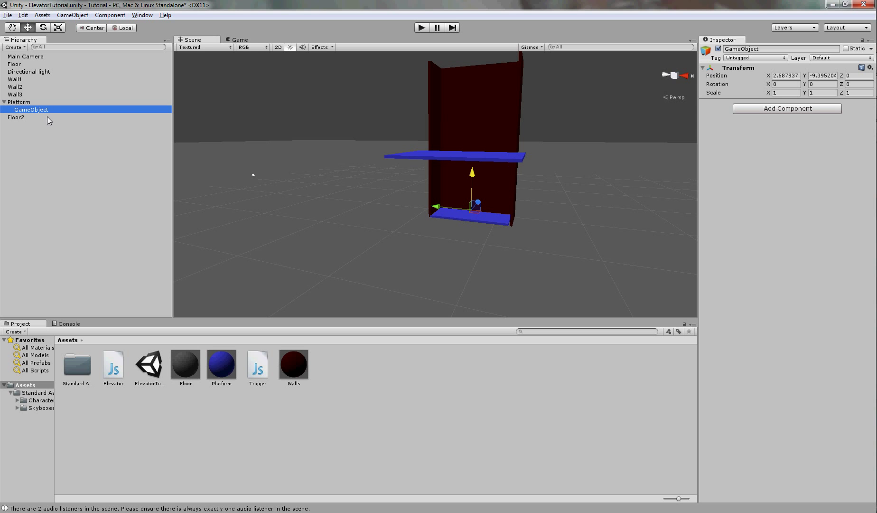
click(107, 16)
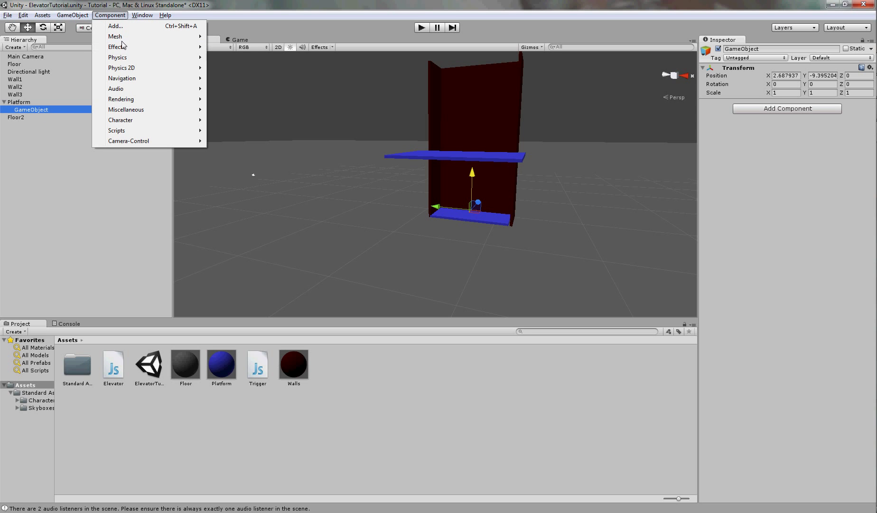
mouse_move(162, 57)
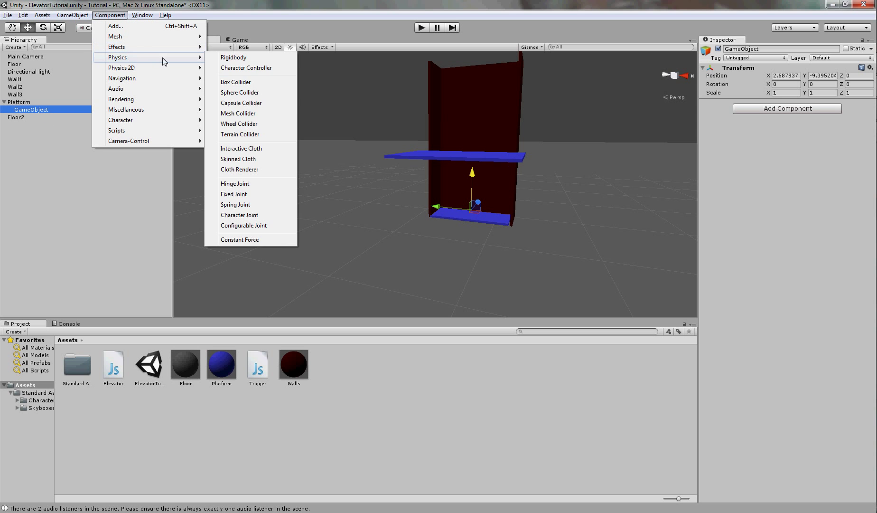
click(235, 81)
Step: Stretch the child object's collider upward to an X scale of about 4.37 and turn on Is Trigger
alt+drag(391, 219, 499, 201)
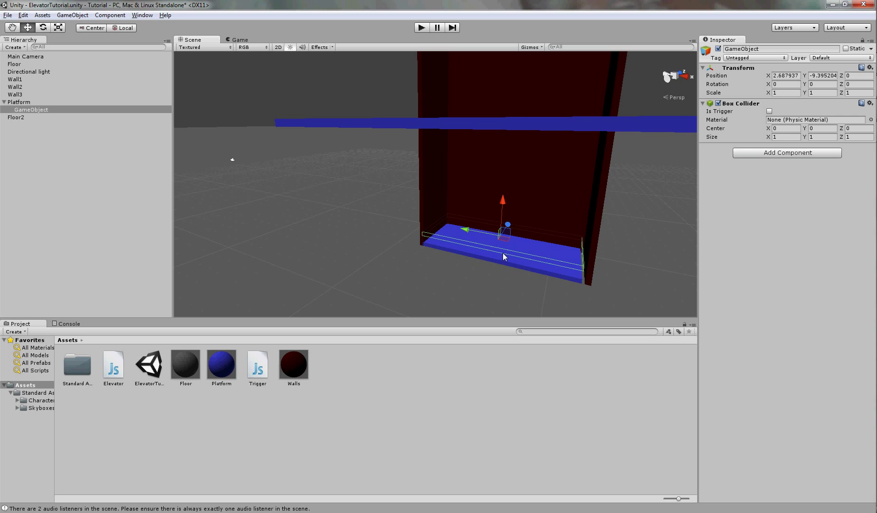
alt+drag(423, 298, 447, 264)
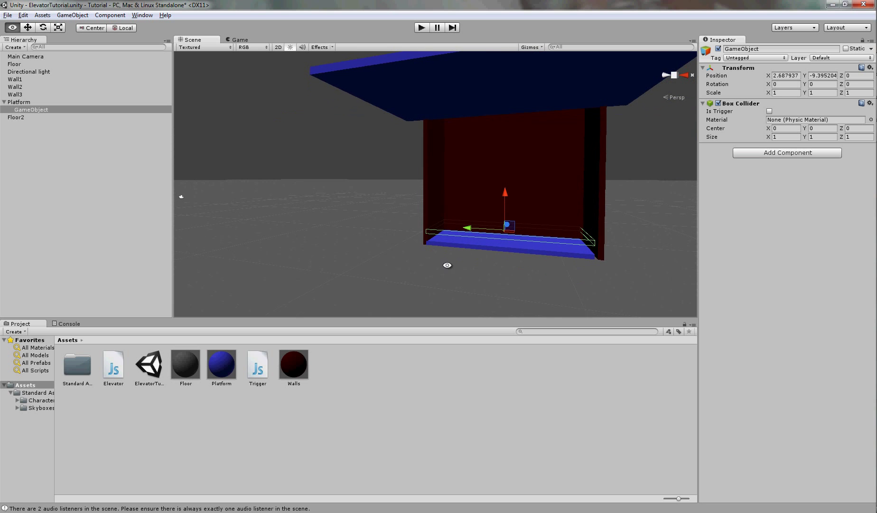
key(r)
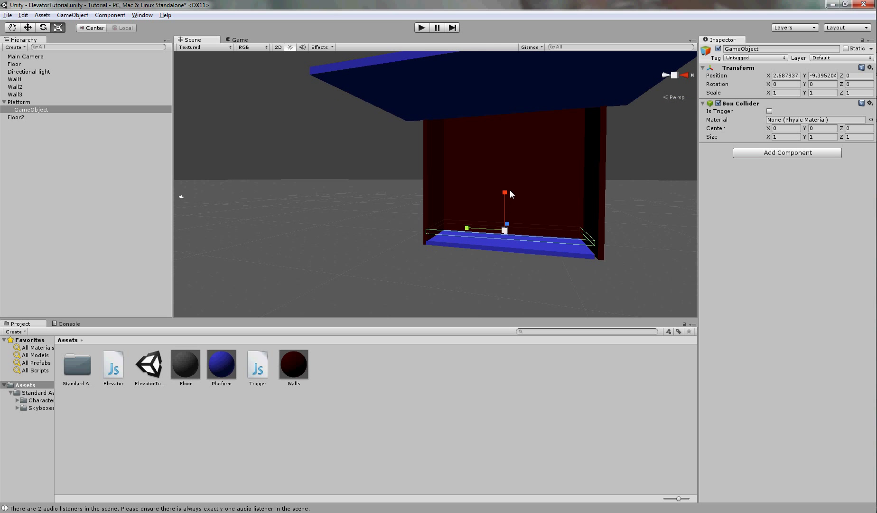
drag(505, 193, 508, 65)
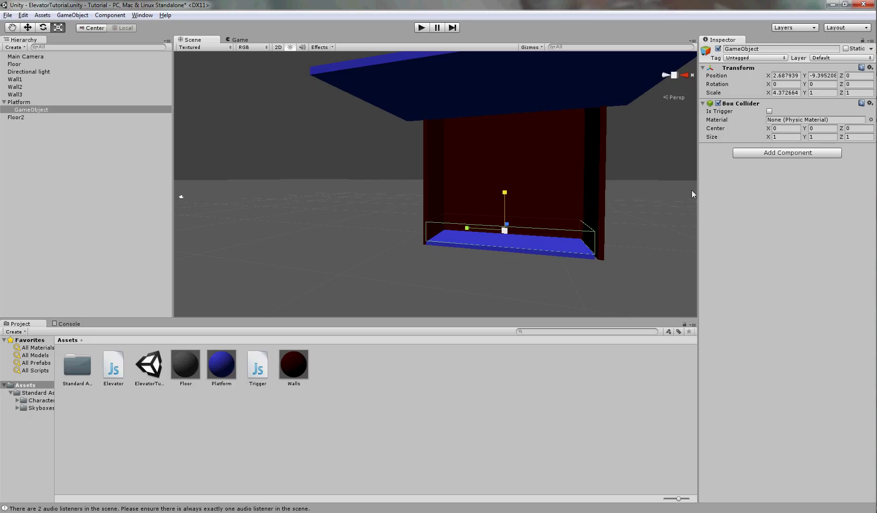
click(770, 111)
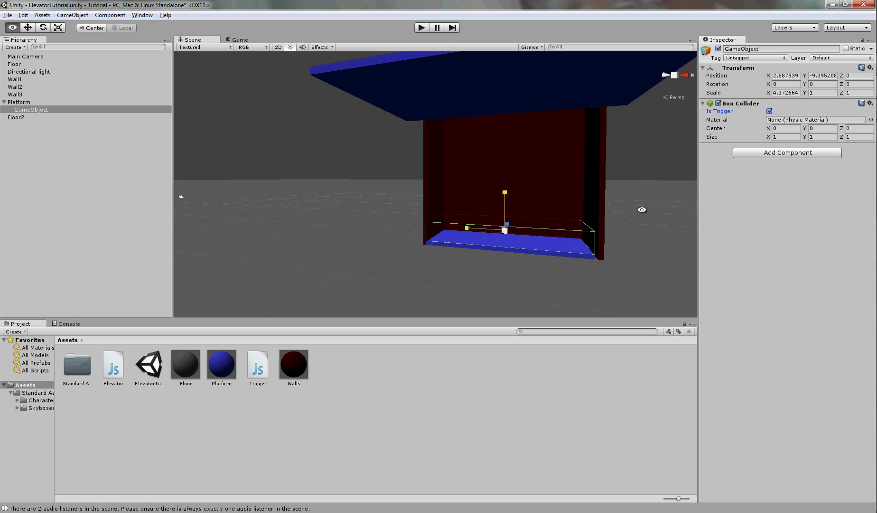
alt+right_drag(641, 208, 513, 209)
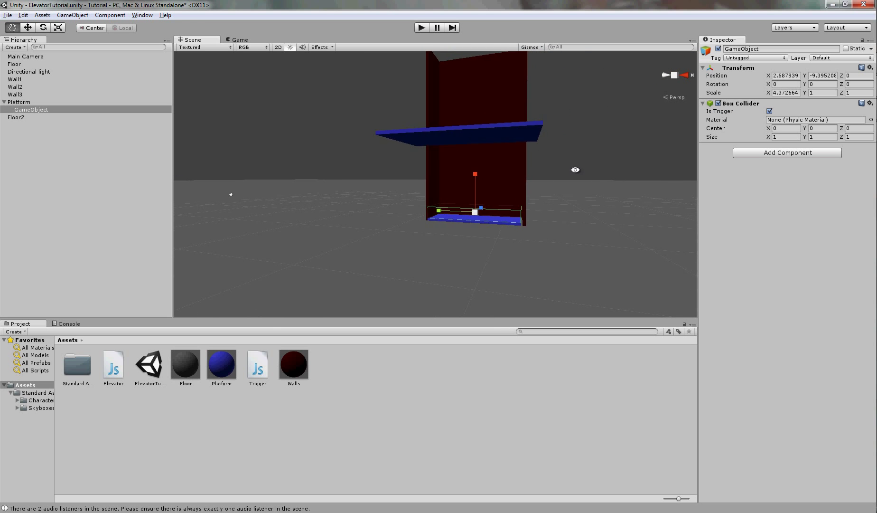
middle_drag(574, 170, 536, 182)
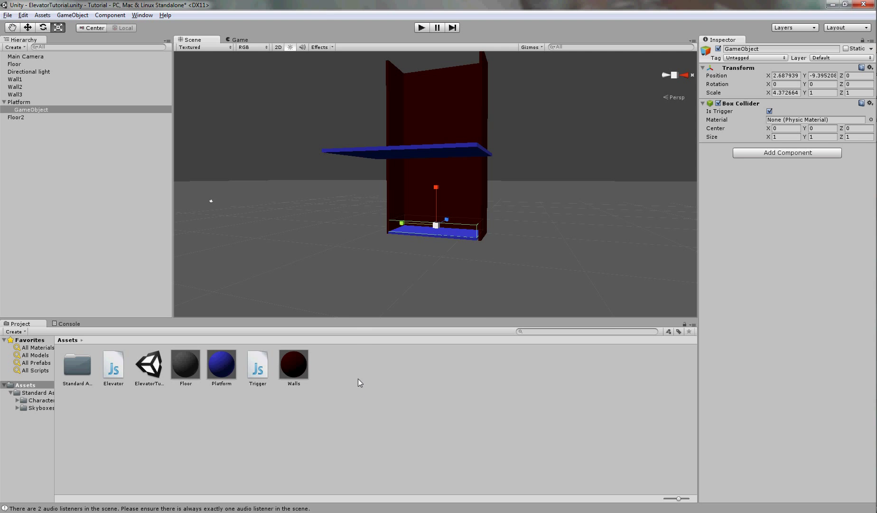
right_click(372, 379)
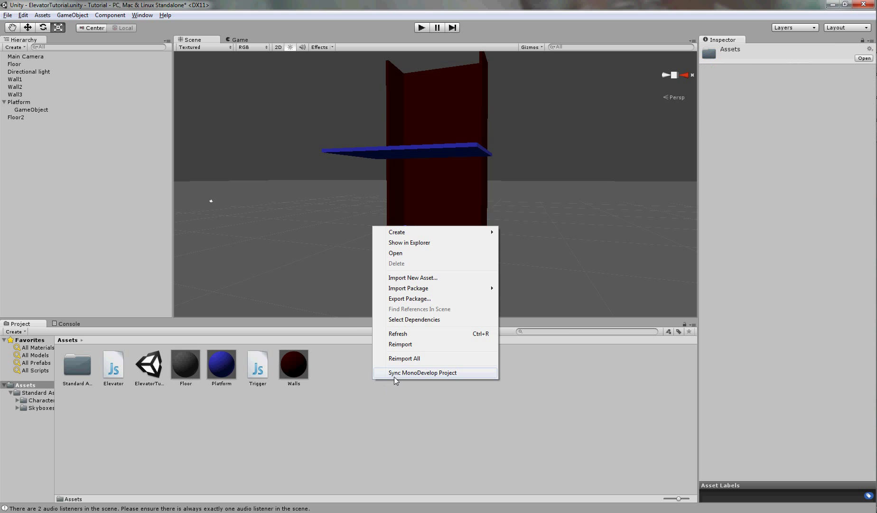
mouse_move(439, 236)
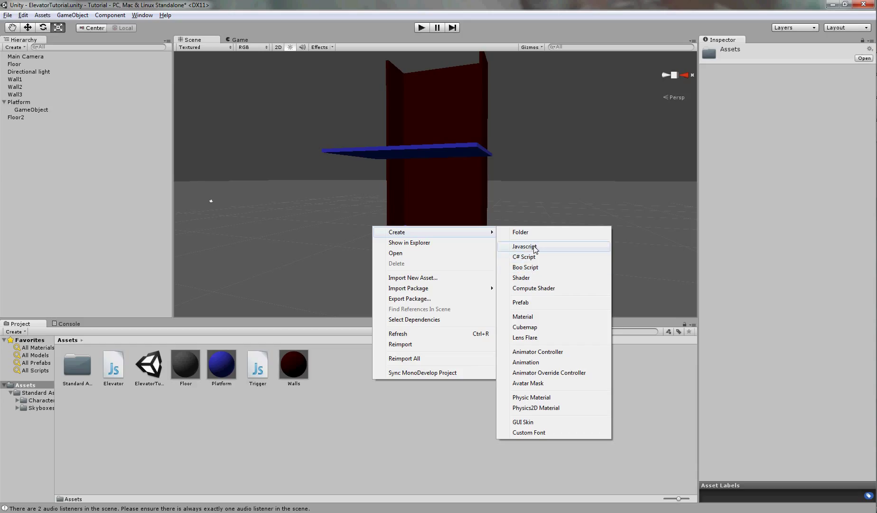
click(265, 456)
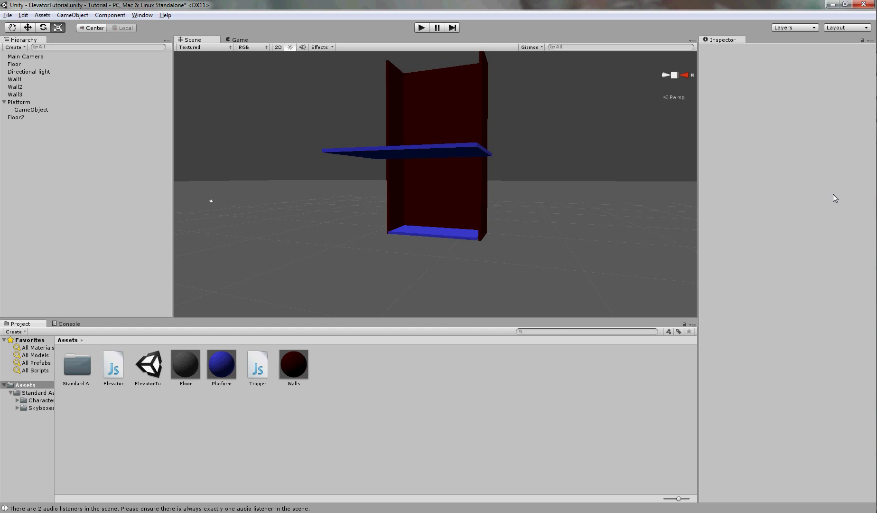
Step: Switch to MonoDevelop and bring up the Elevator.js script
key(alt+Tab)
click(373, 109)
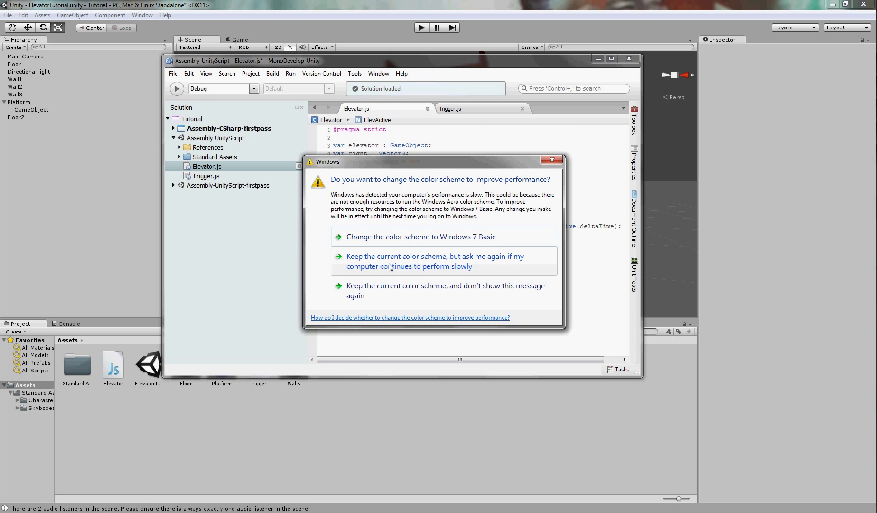
Step: Keep the current Windows color scheme with no further prompts, and return from the Elevator.js script to Unity
click(401, 292)
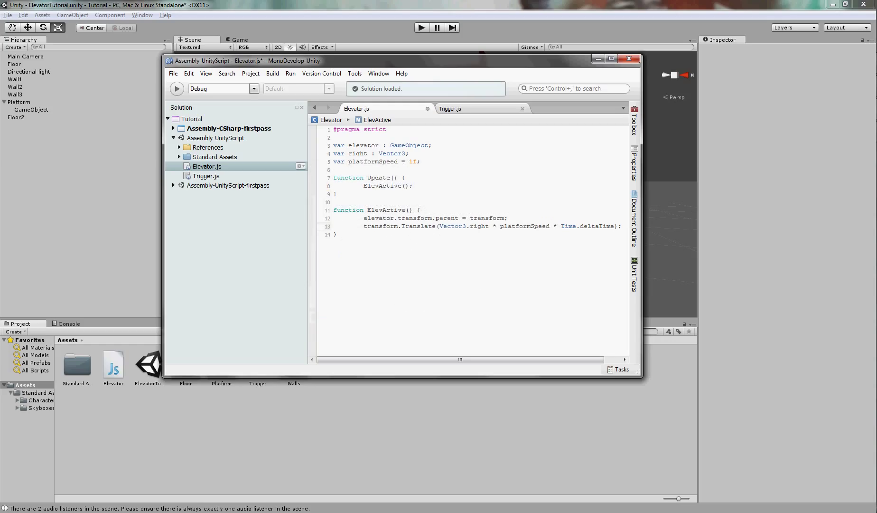
click(385, 233)
click(597, 60)
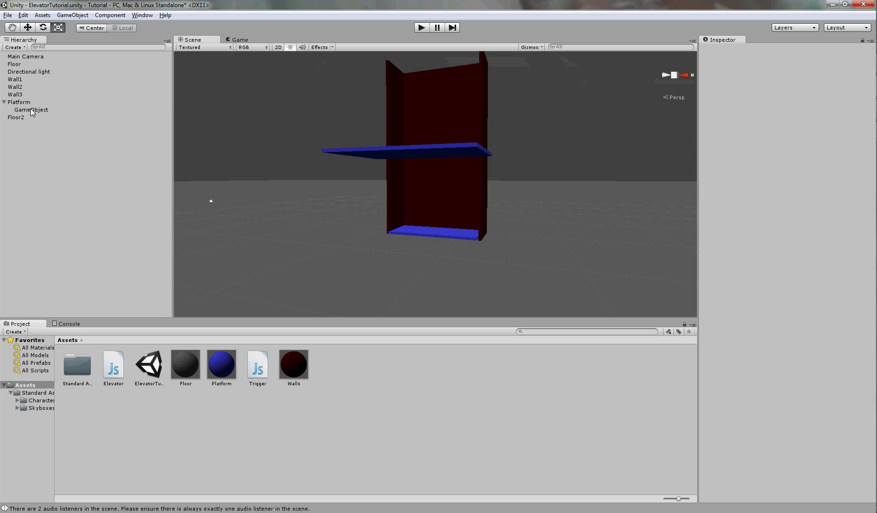
Step: Attach the Elevator script to Platform and assign Platform itself as the script's Elevator object
click(25, 102)
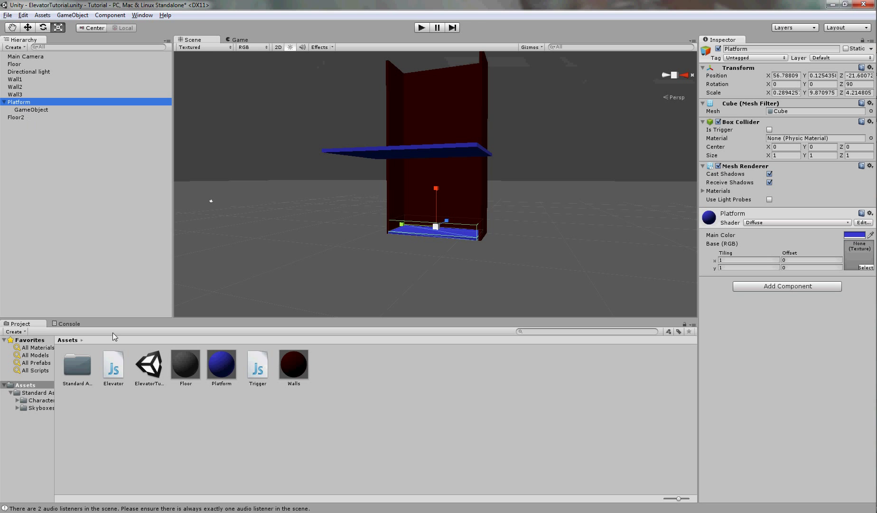
drag(123, 369, 787, 347)
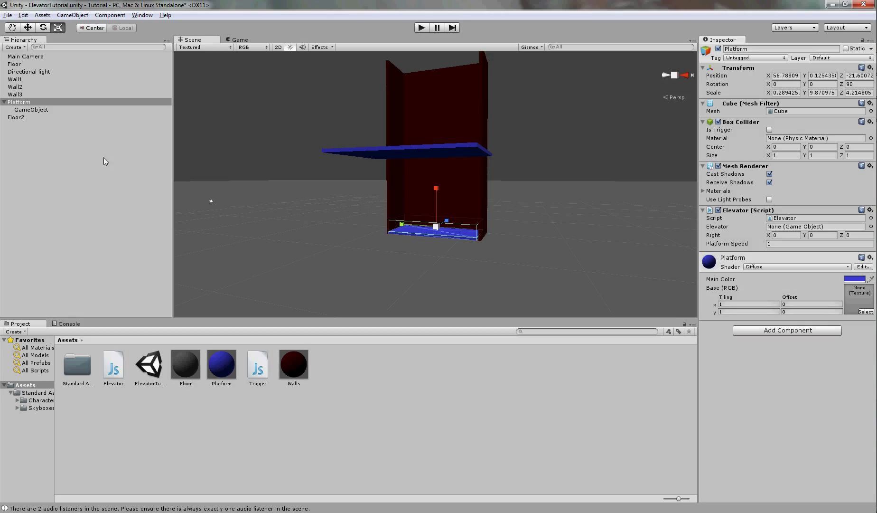
click(16, 103)
drag(15, 106, 790, 231)
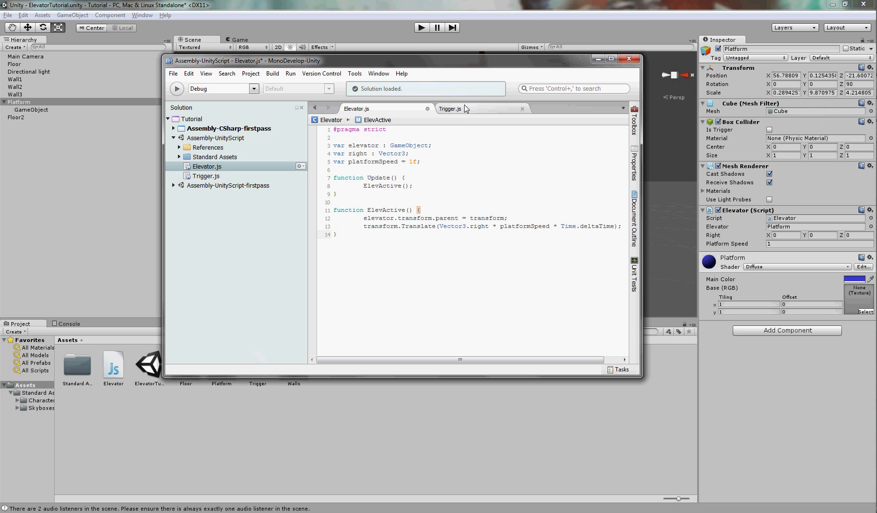
Step: Review Trigger.js in MonoDevelop, and attach the Trigger script to Platform's empty child object in Unity
click(462, 109)
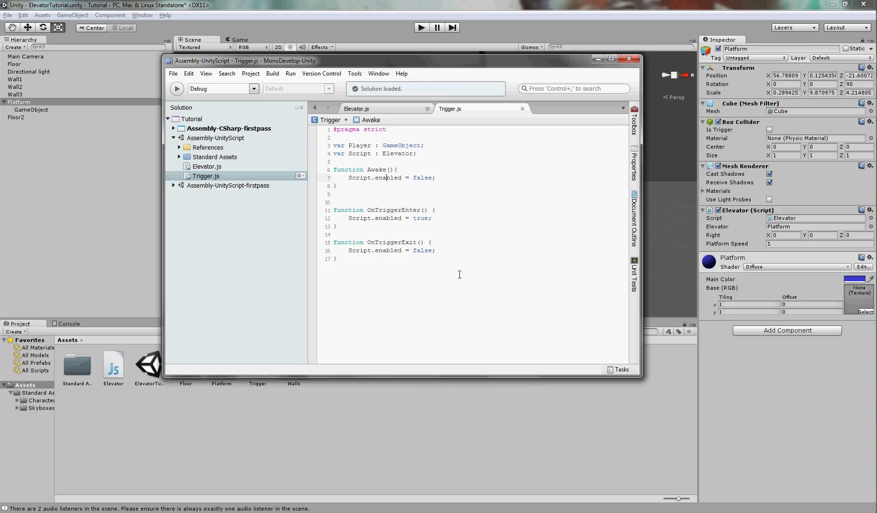
click(598, 58)
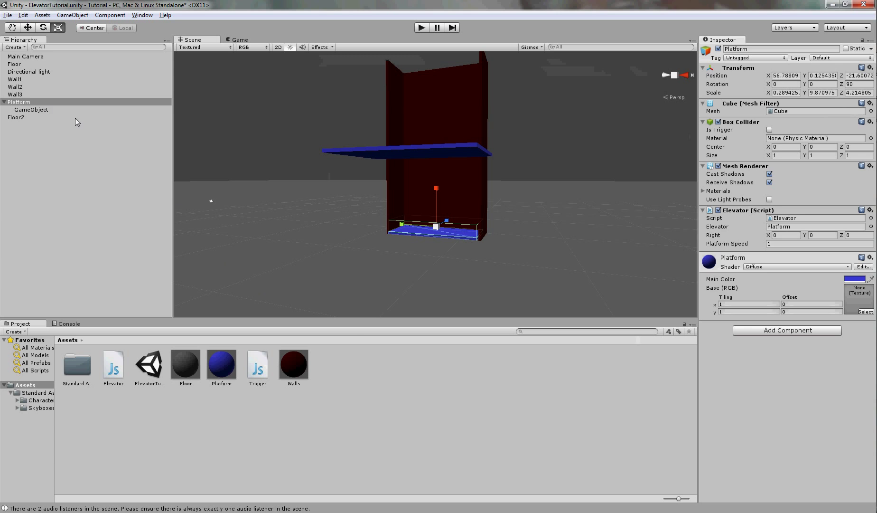
click(34, 109)
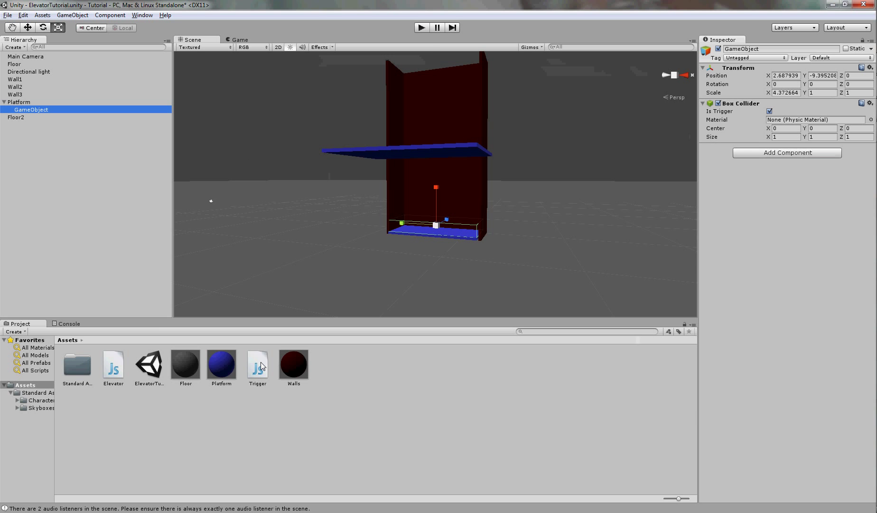
click(25, 102)
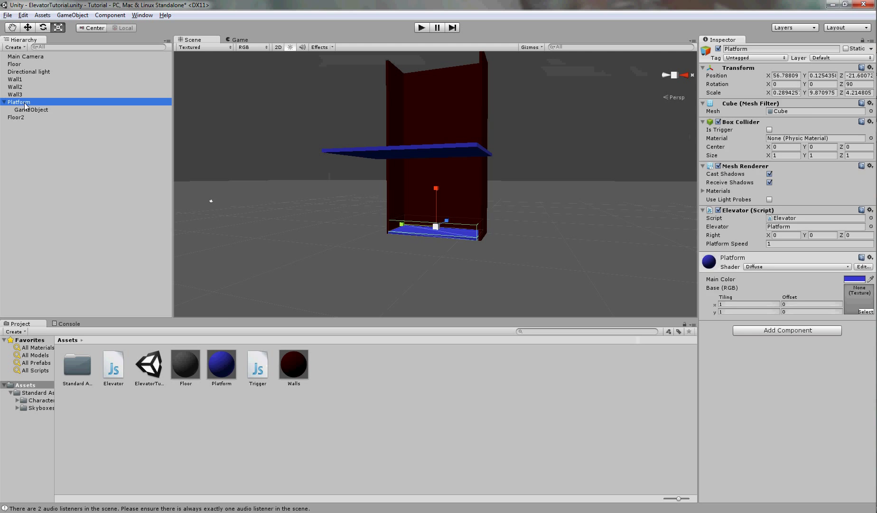
click(28, 110)
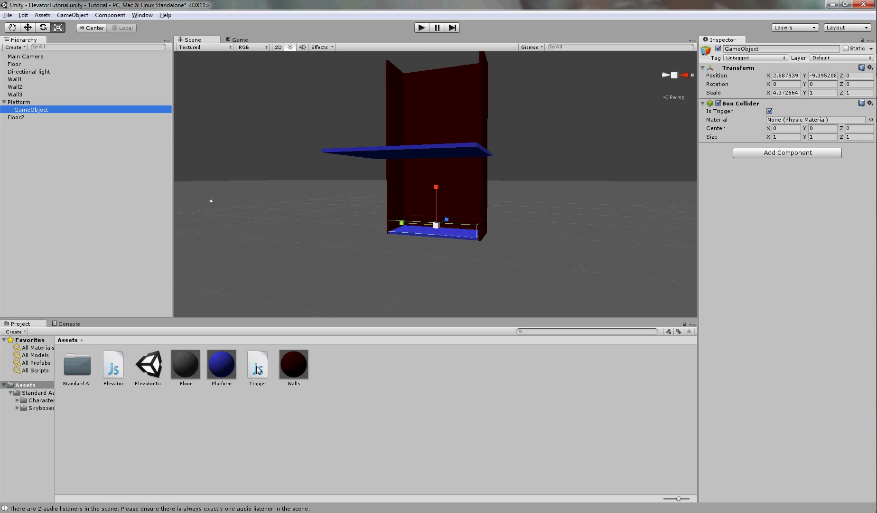
drag(258, 370, 768, 268)
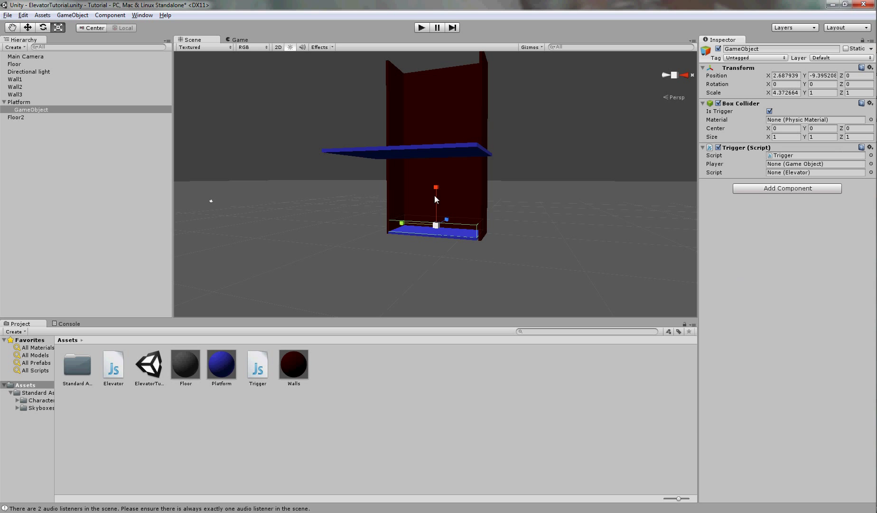
Step: Add the First Person Controller from Standard Assets in front of the elevator shaft and raise it to a Y position of about 1.42
double_click(78, 365)
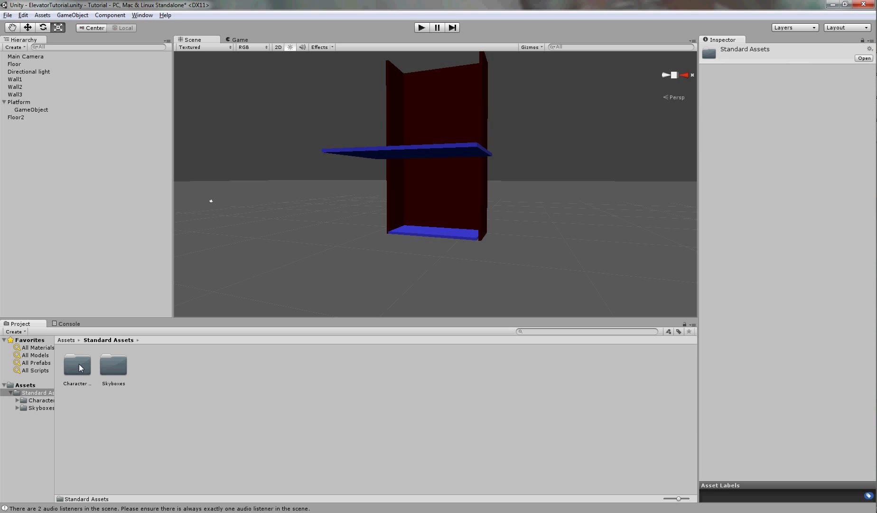
double_click(77, 368)
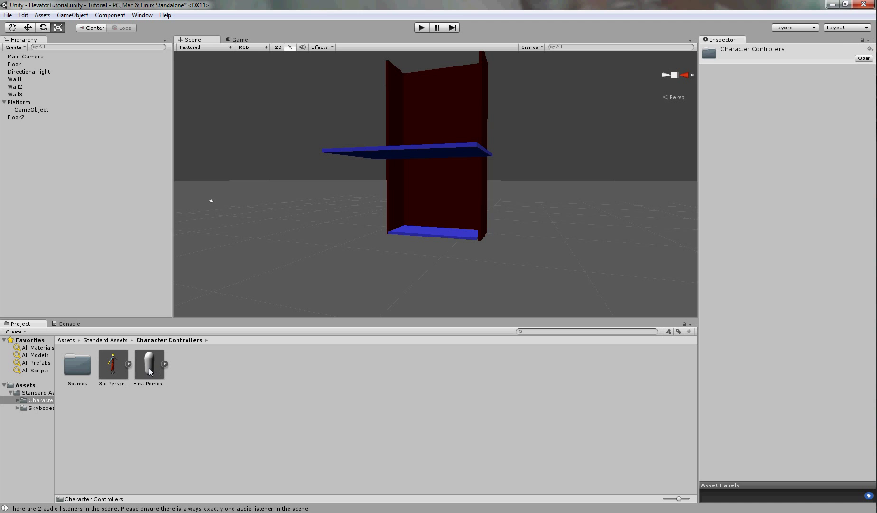
drag(149, 368, 257, 283)
drag(352, 268, 354, 262)
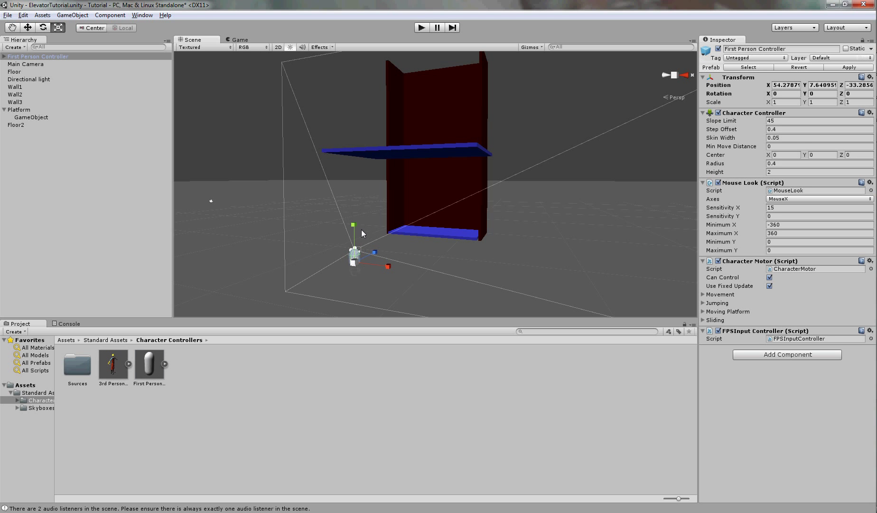
key(w)
drag(354, 231, 353, 210)
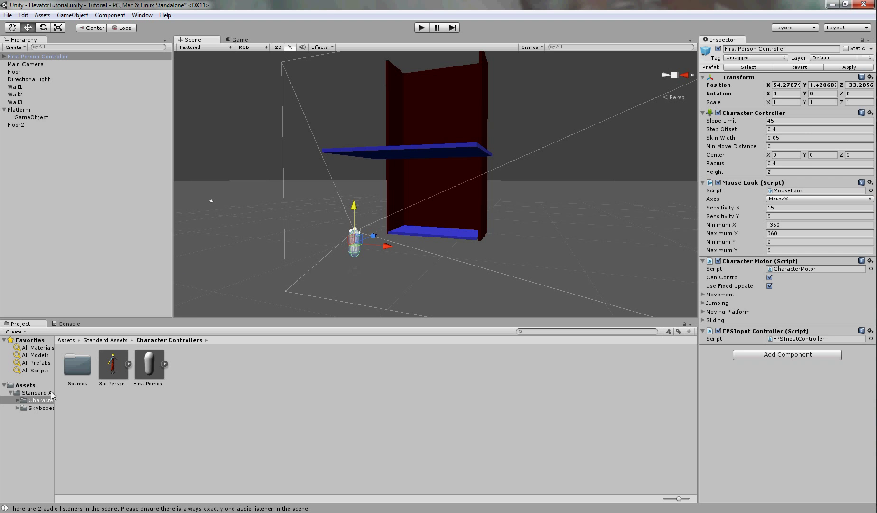
Step: On the child object's Trigger script, assign First Person Controller as Player and Platform as the Elevator script reference
click(24, 400)
click(25, 385)
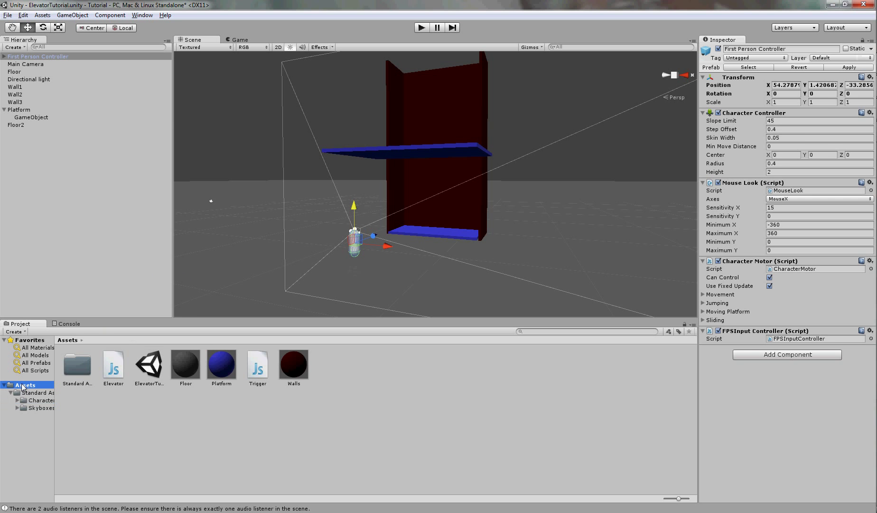
click(30, 116)
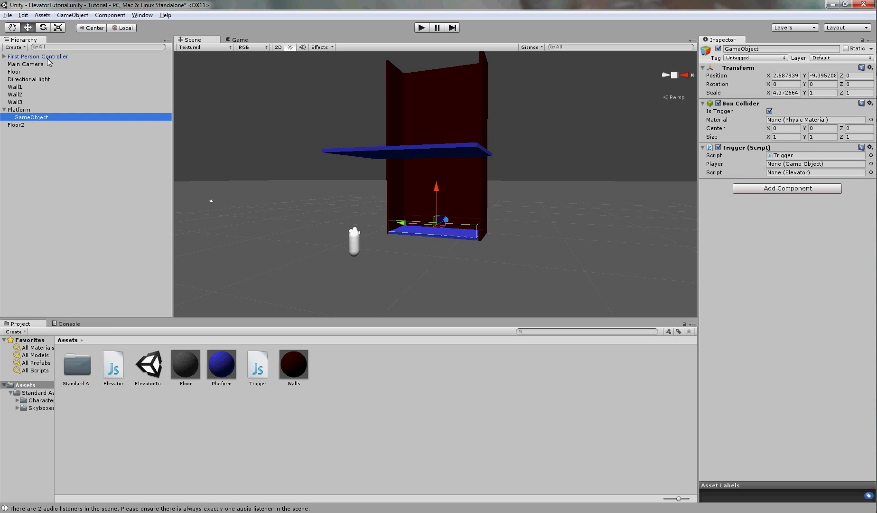
drag(48, 57, 786, 167)
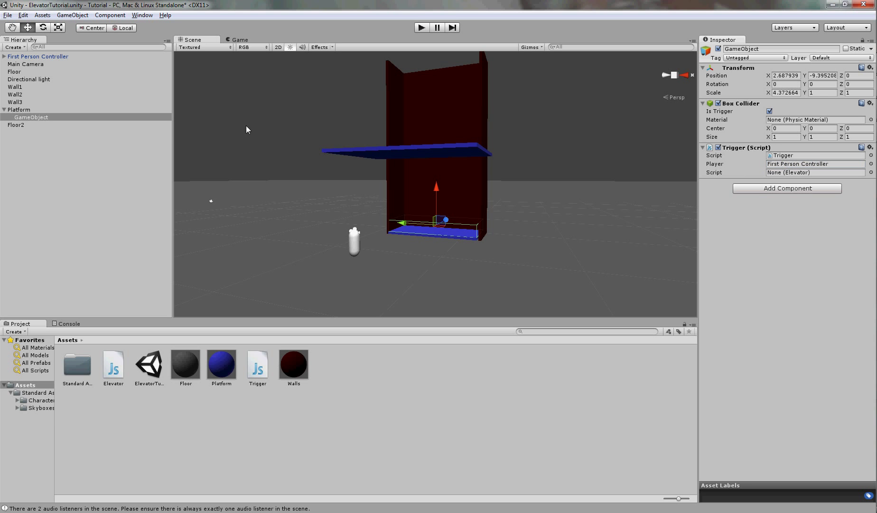
drag(25, 111, 785, 174)
Step: Test the elevator in play mode by walking the player onto the platform and riding it, and stop the game
click(420, 28)
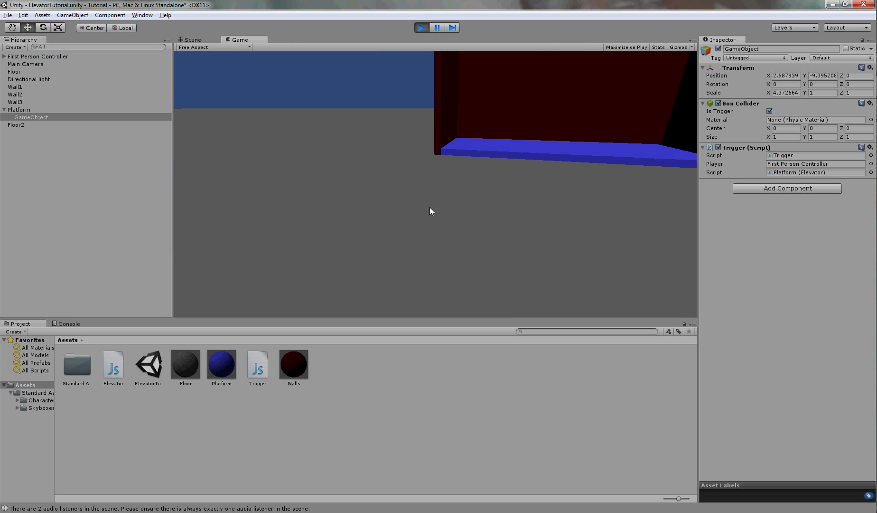
key(w)
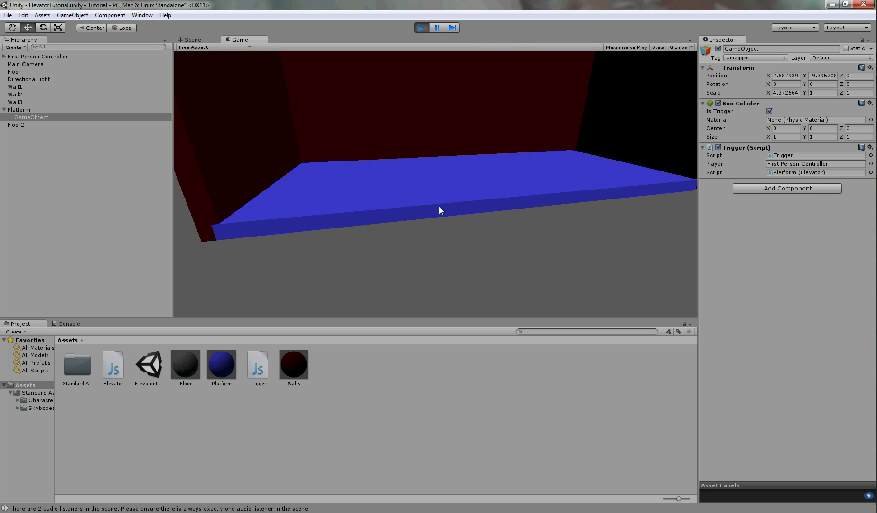
key(w)
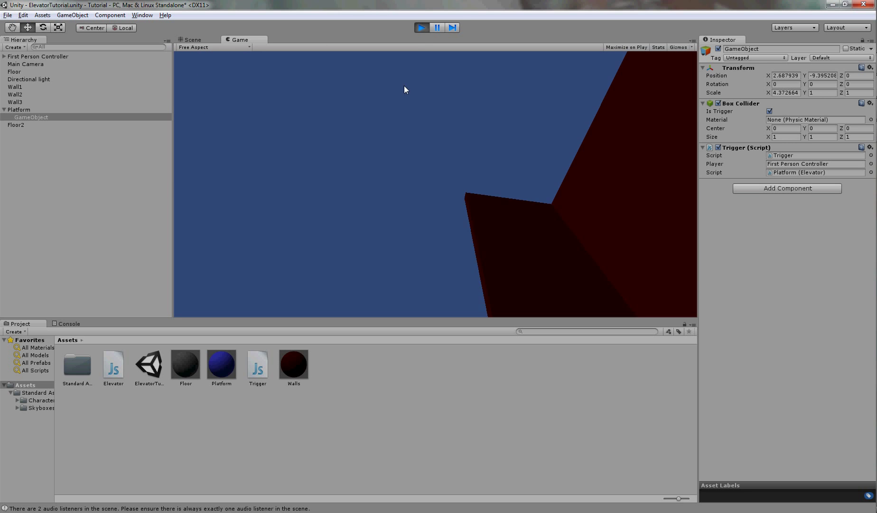
click(421, 27)
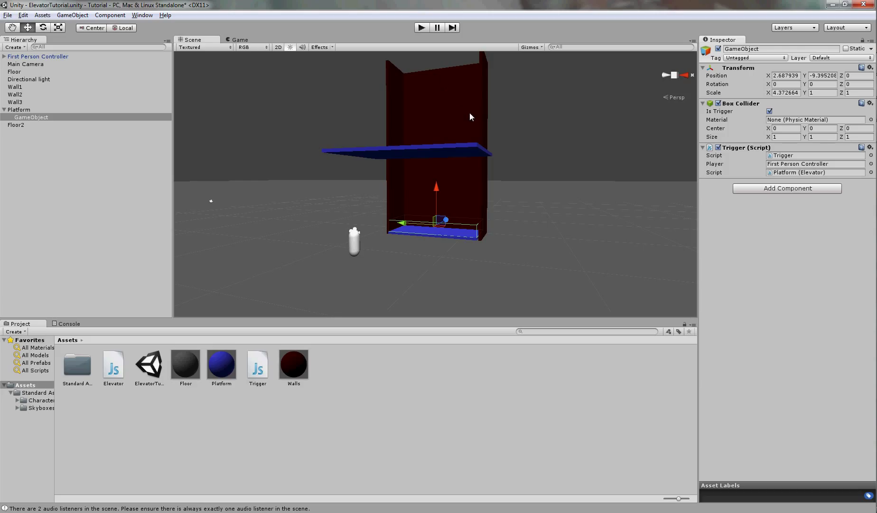